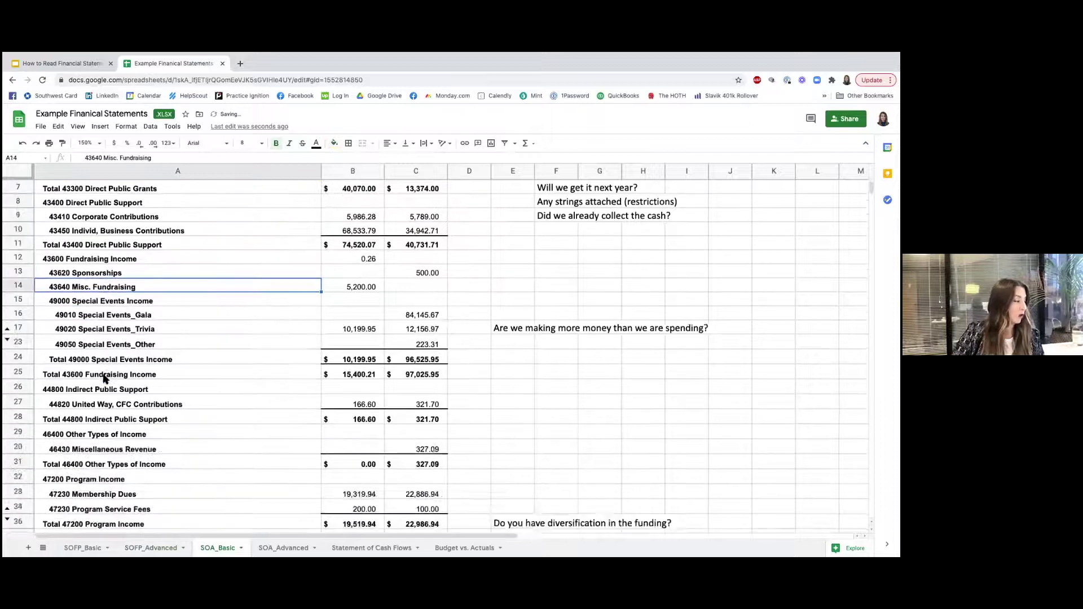
- Fill the Expenditures heading cell on the SOA_Basic sheet with yellow
click(74, 475)
click(333, 144)
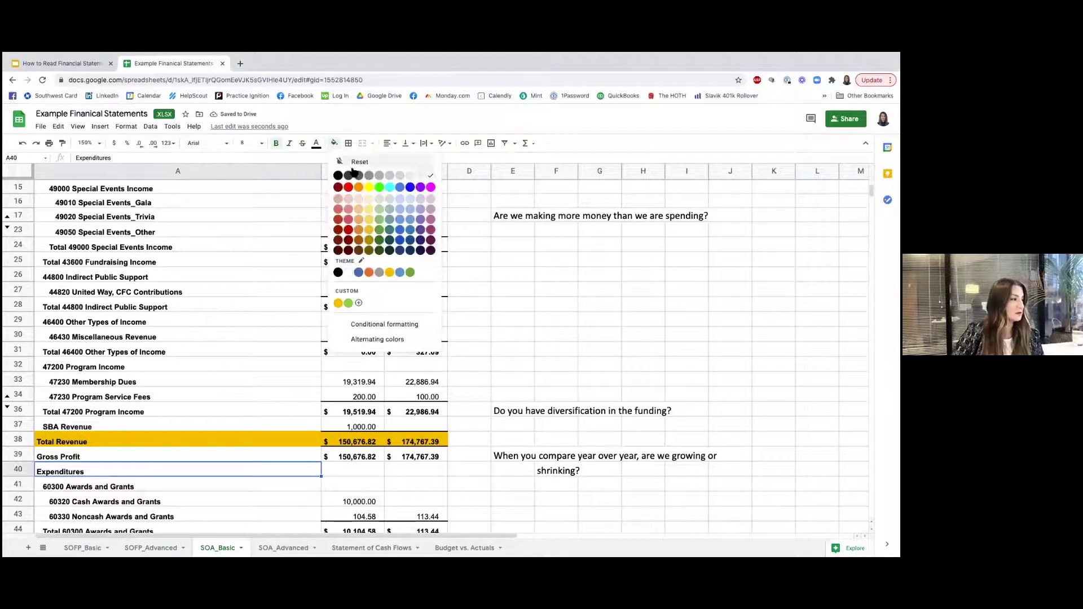
click(373, 190)
- Review the revenue categories on SOA_Basic, from direct public grants and special events through indirect support to program income
click(158, 366)
scroll(160, 355, up, 5)
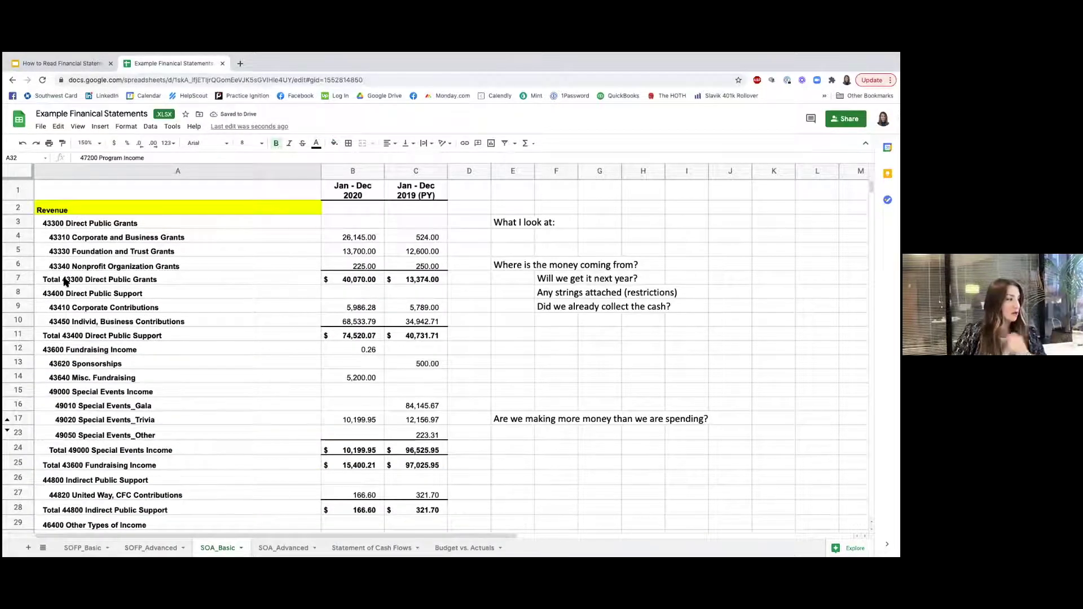
drag(101, 282, 400, 283)
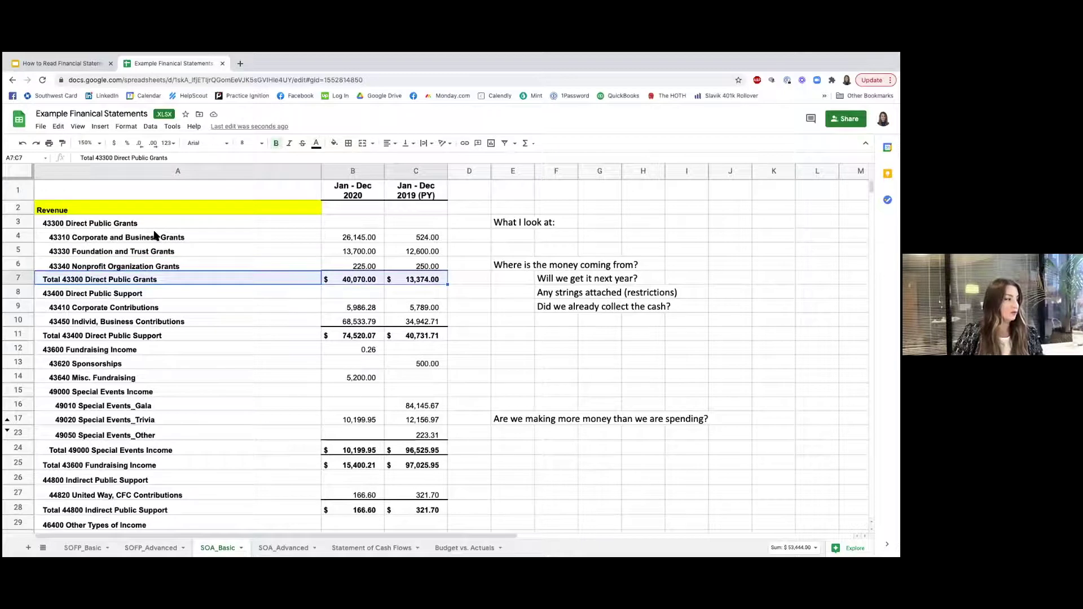
click(186, 243)
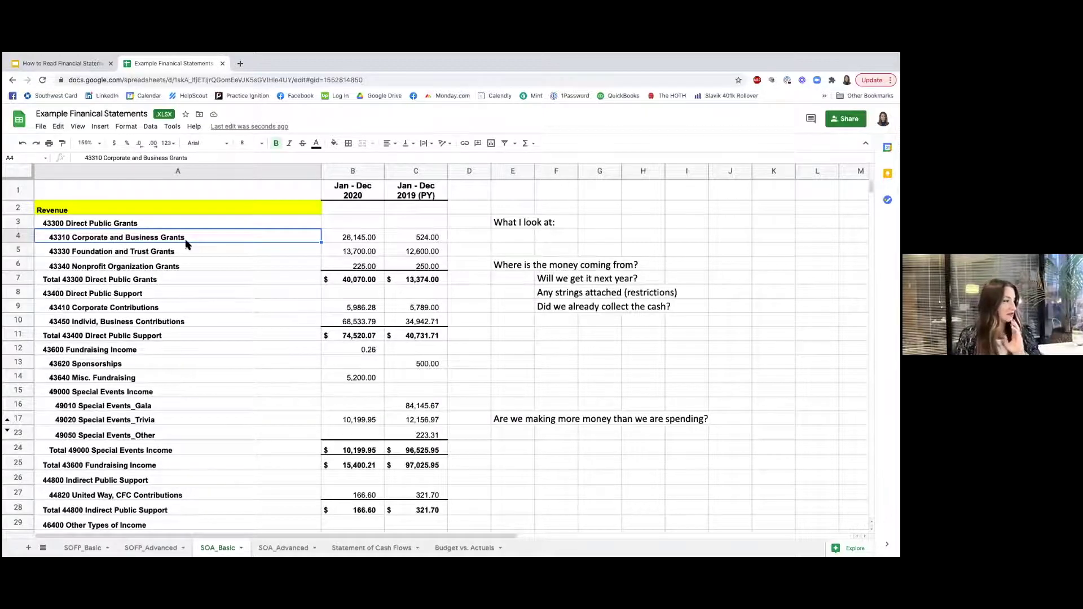
click(141, 392)
scroll(139, 397, down, 1)
scroll(139, 396, down, 2)
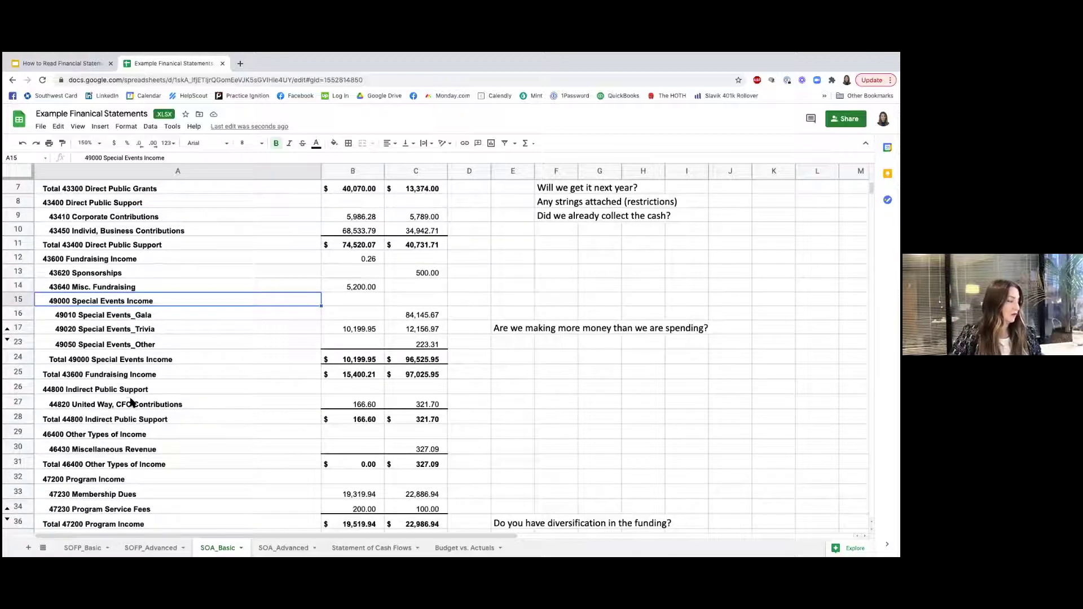
click(129, 404)
scroll(132, 405, down, 1)
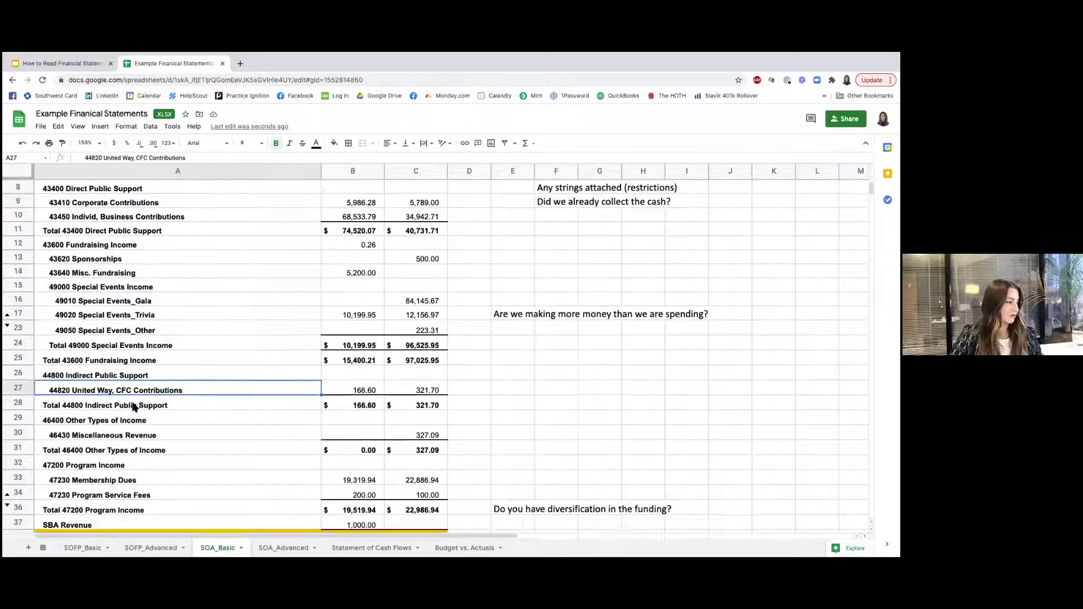
scroll(134, 406, down, 1)
click(127, 423)
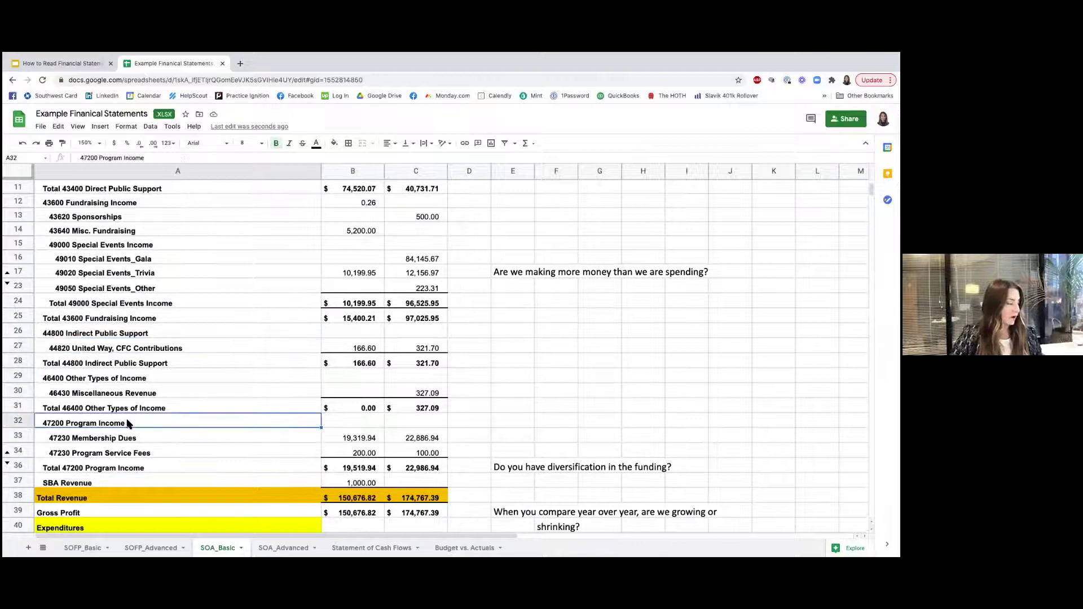
- Review the expenditure categories, including awards and grants, business expenses and contract services
scroll(127, 423, down, 5)
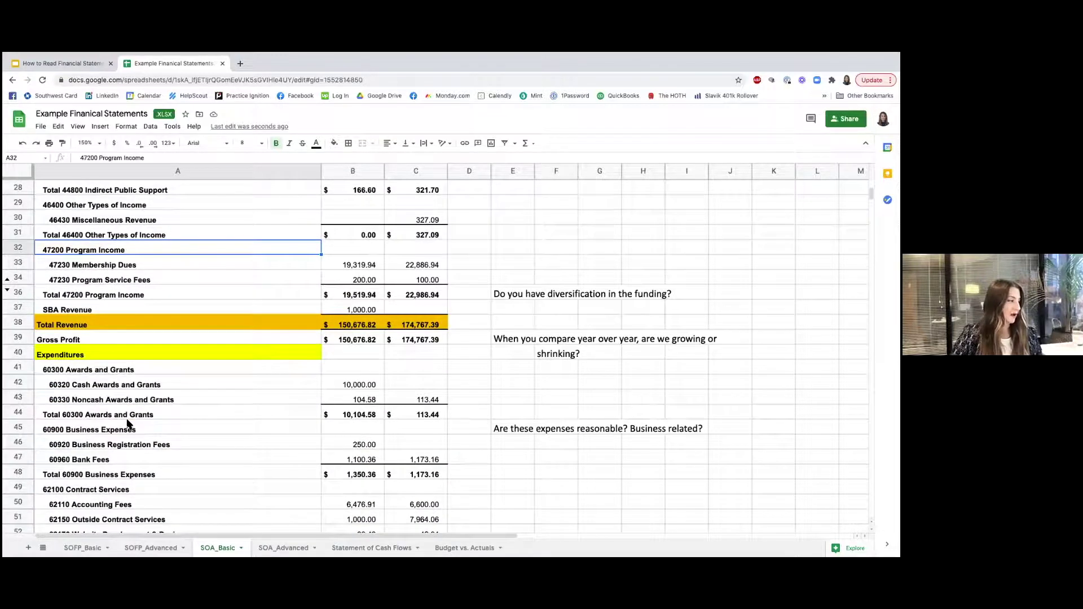
scroll(127, 423, down, 2)
click(123, 313)
click(125, 357)
click(106, 420)
click(107, 428)
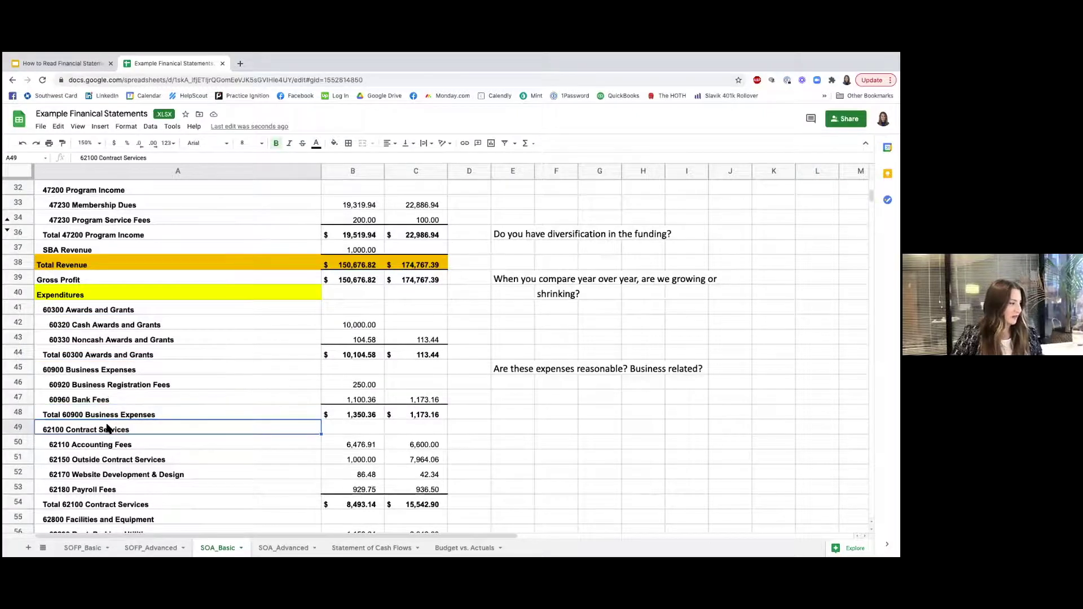
scroll(108, 428, down, 2)
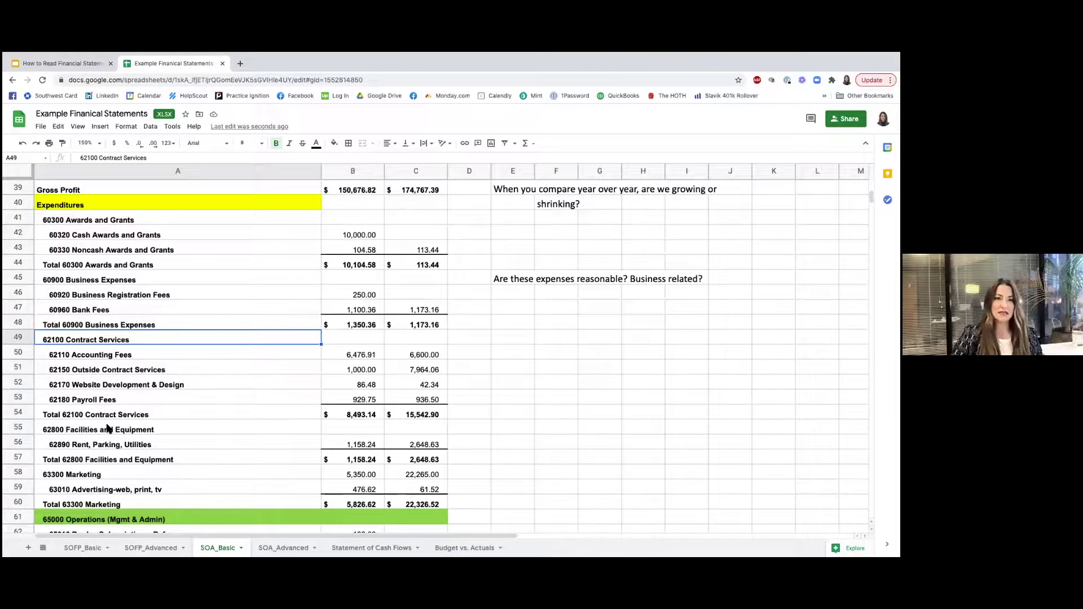
scroll(107, 427, up, 12)
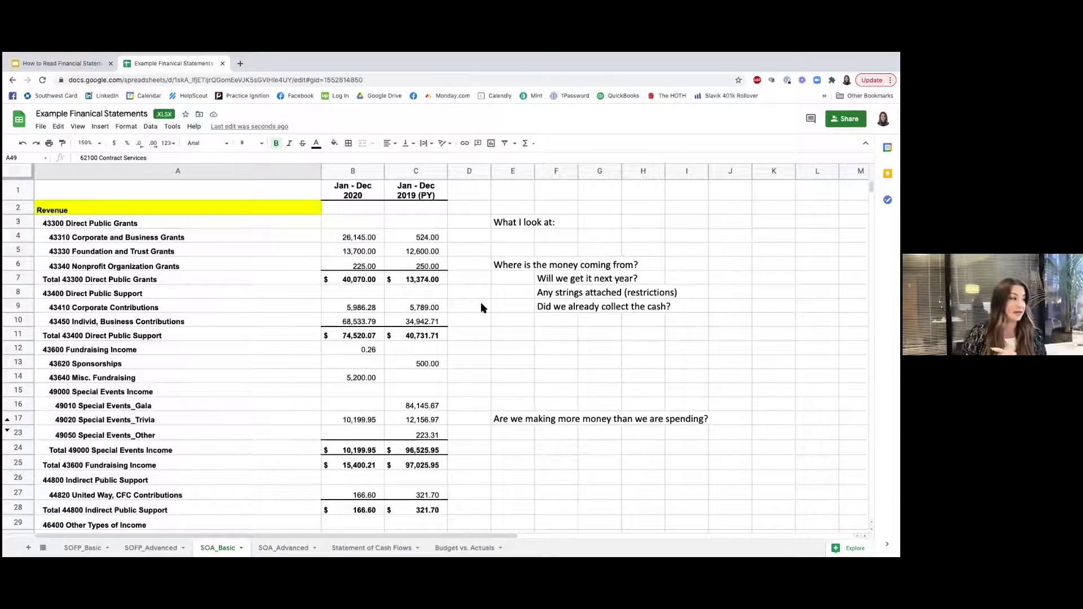
- Compare the Jan - Dec 2020 column with the Jan - Dec 2019 (PY) column
click(348, 172)
click(415, 171)
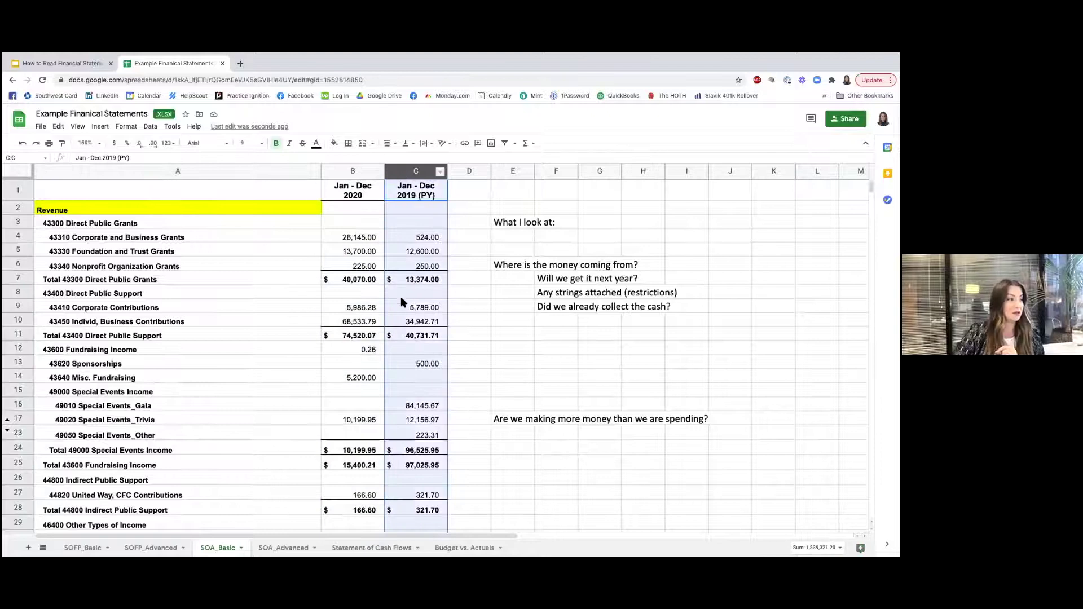
click(332, 169)
drag(410, 172, 527, 172)
click(504, 251)
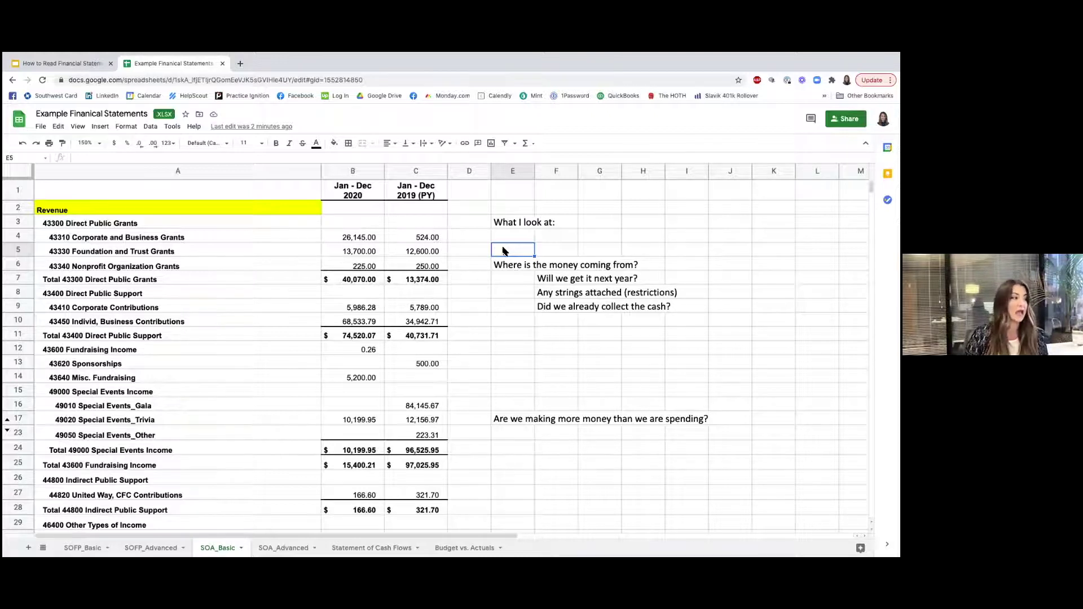
- Enter a note in G10, under the cash collection question, saying that revenue shown does not mean its been collected
click(591, 323)
text(Just bec)
key(BackSpace)
key(BackSpace)
key(BackSpace)
text(becuase it show)
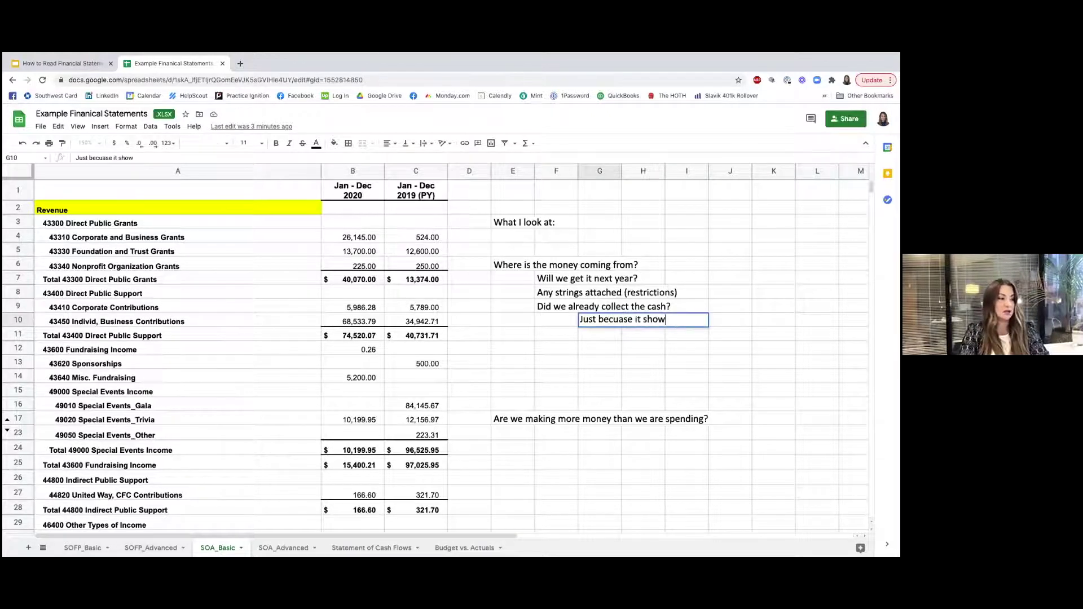
text(s up in revenue does not b)
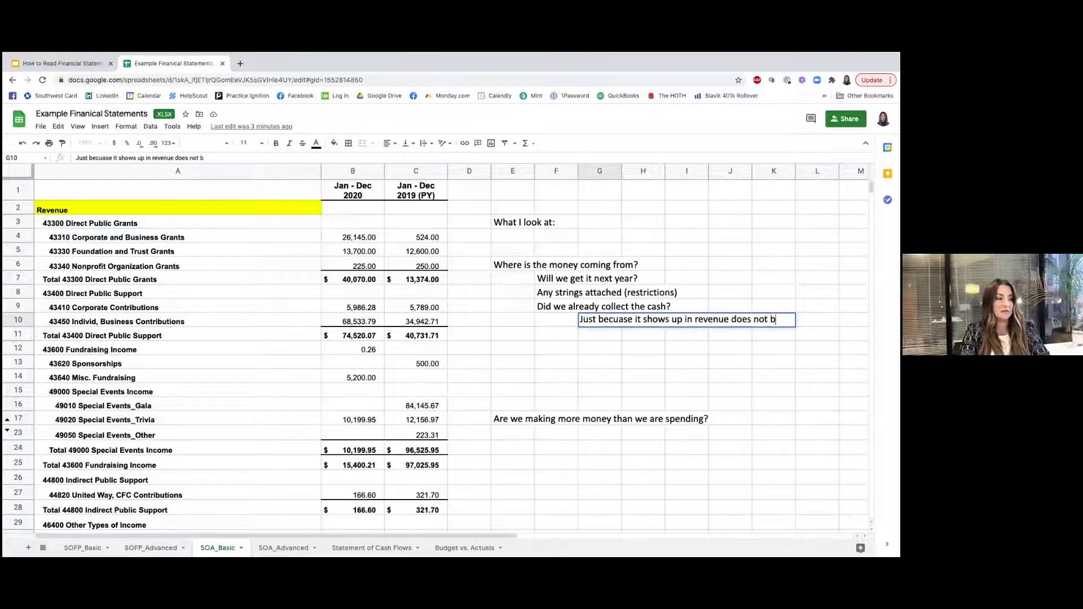
key(BackSpace)
text(mean its )
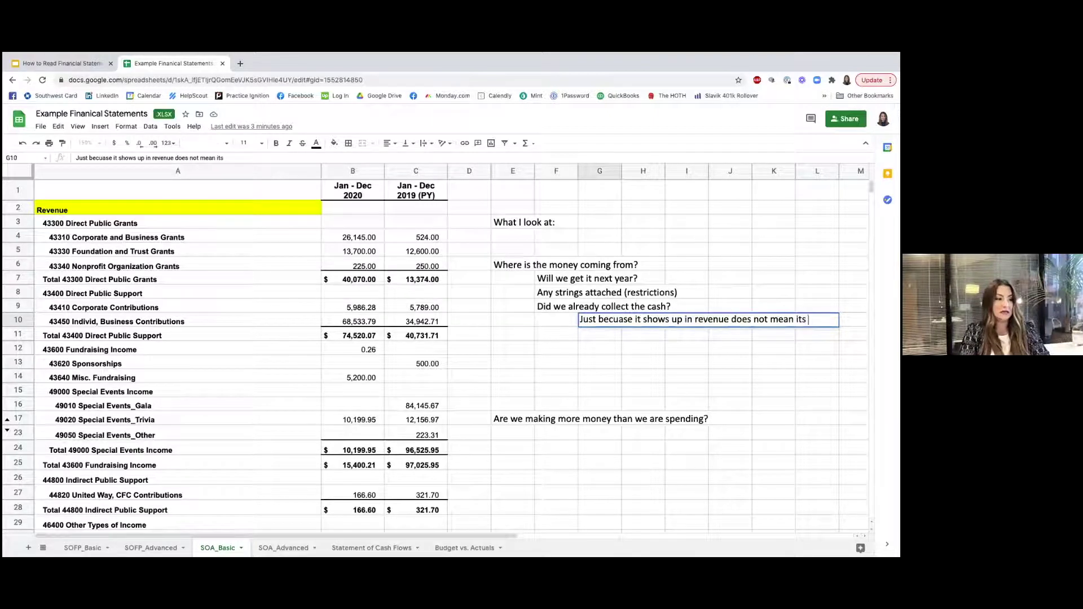
text(been collected)
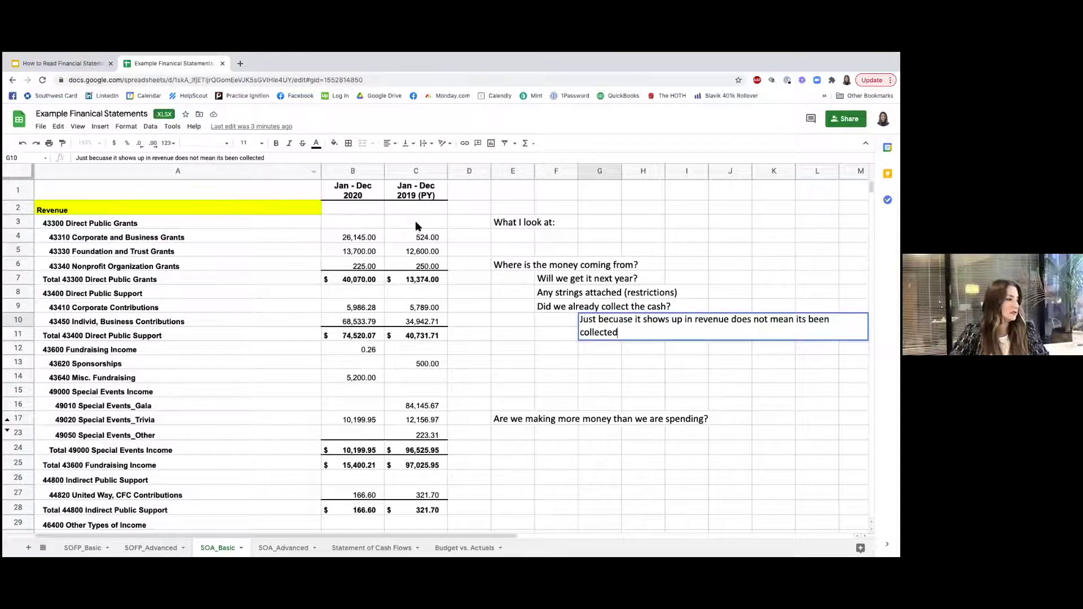
- Correct the G10 note to read "Just because it shows up in revenue does not mean it has been collected"
click(224, 158)
key(BackSpace)
text(has)
click(113, 158)
key(BackSpace)
key(BackSpace)
key(BackSpace)
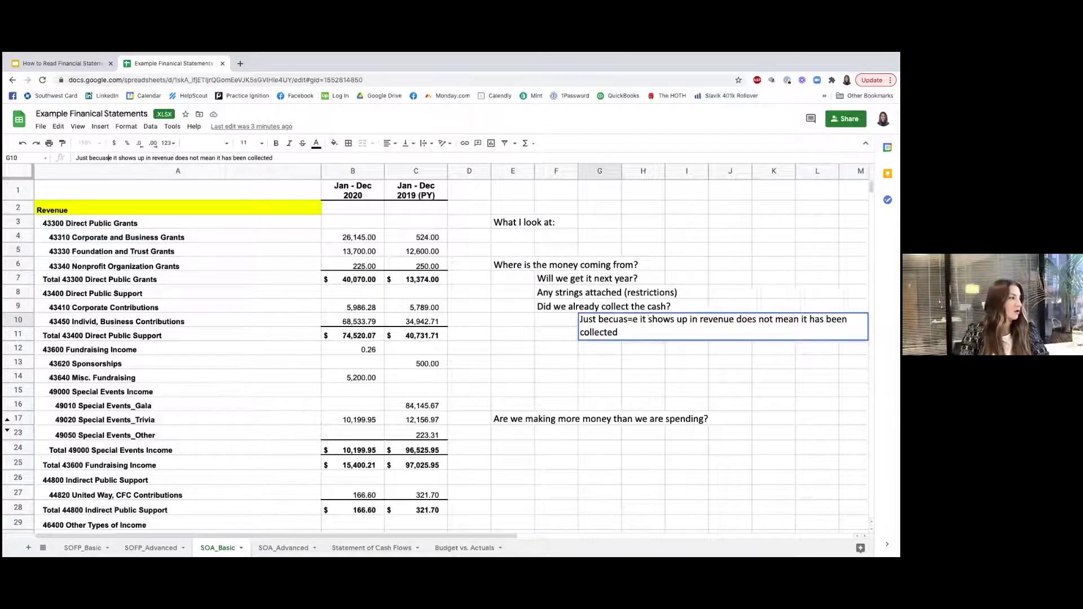
text(aus)
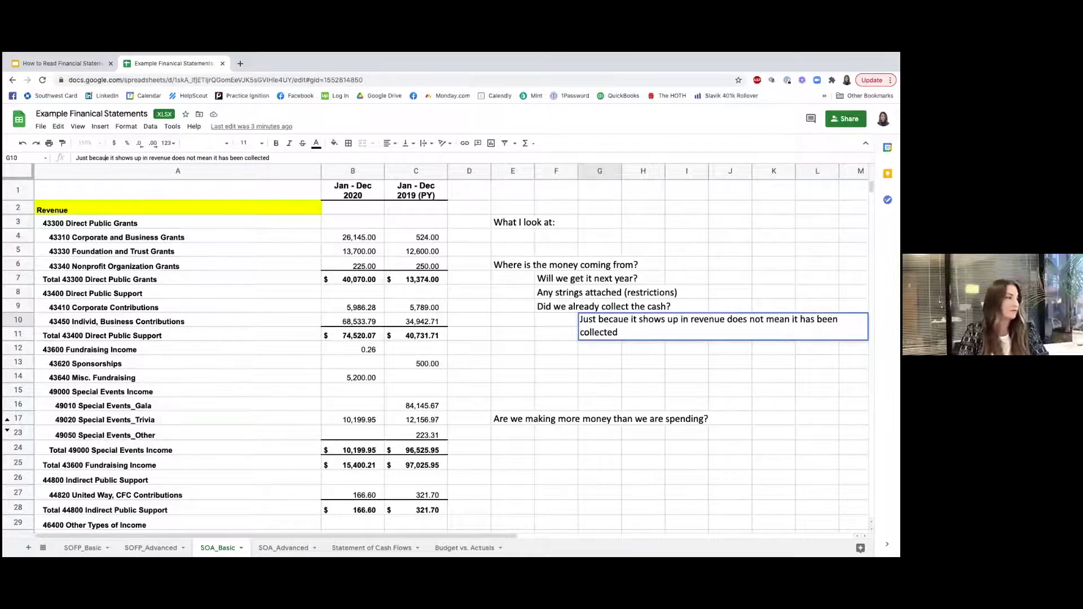
key(Return)
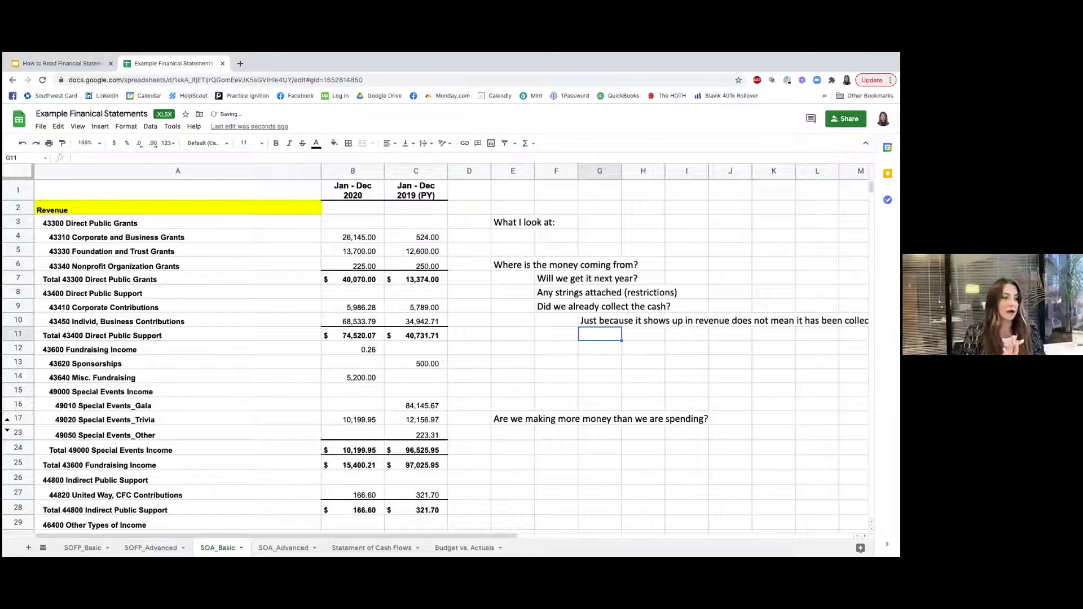
- Examine the 2020 amounts for corporate and foundation grants and for corporate and individual contributions
scroll(399, 330, right, 3)
scroll(398, 331, left, 3)
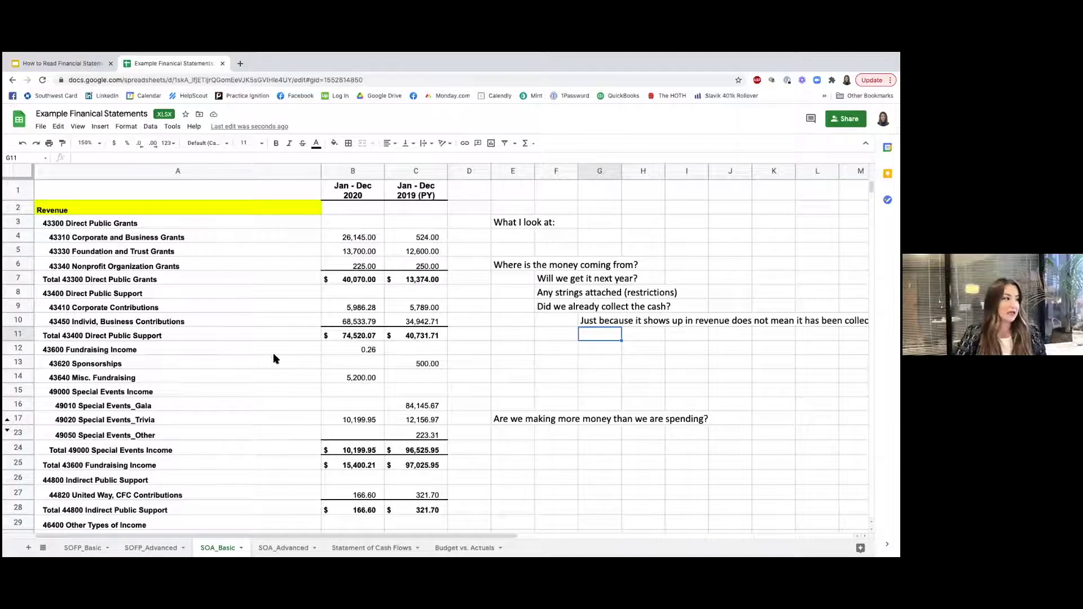
drag(366, 239, 368, 253)
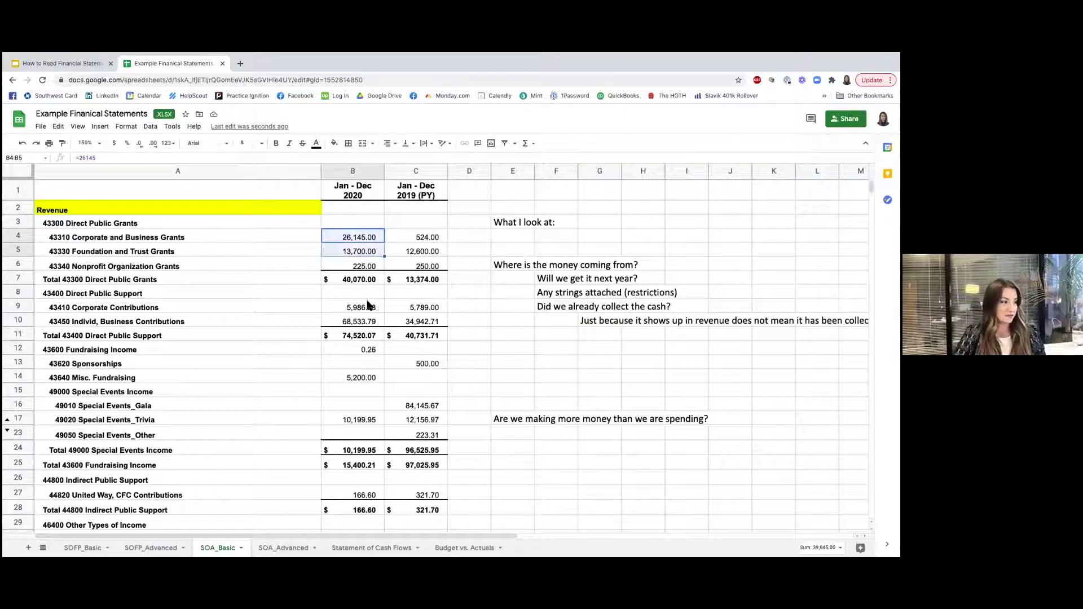
drag(368, 308, 369, 320)
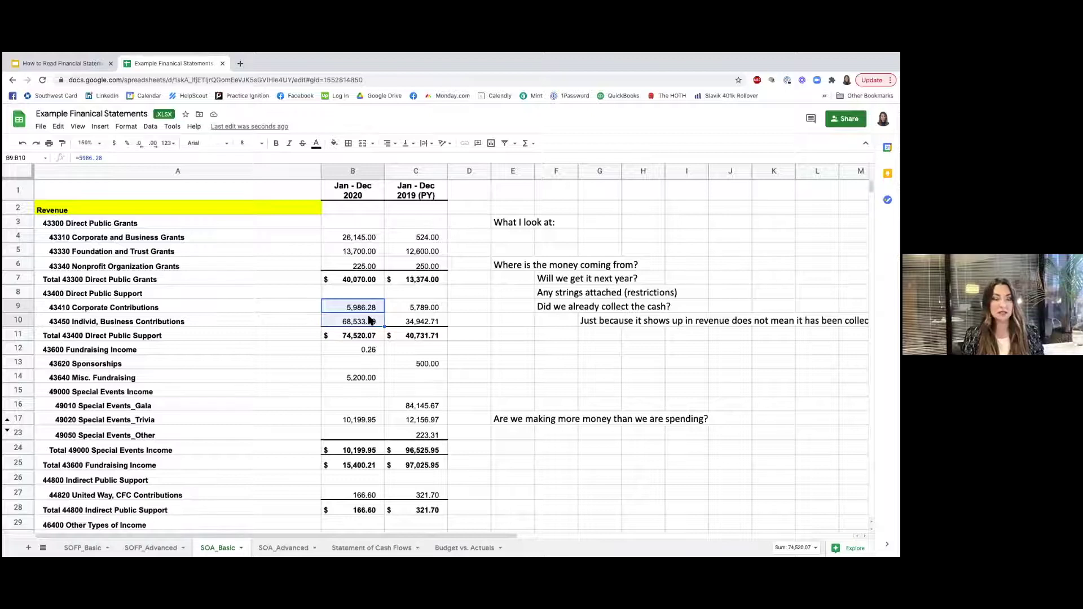
click(565, 466)
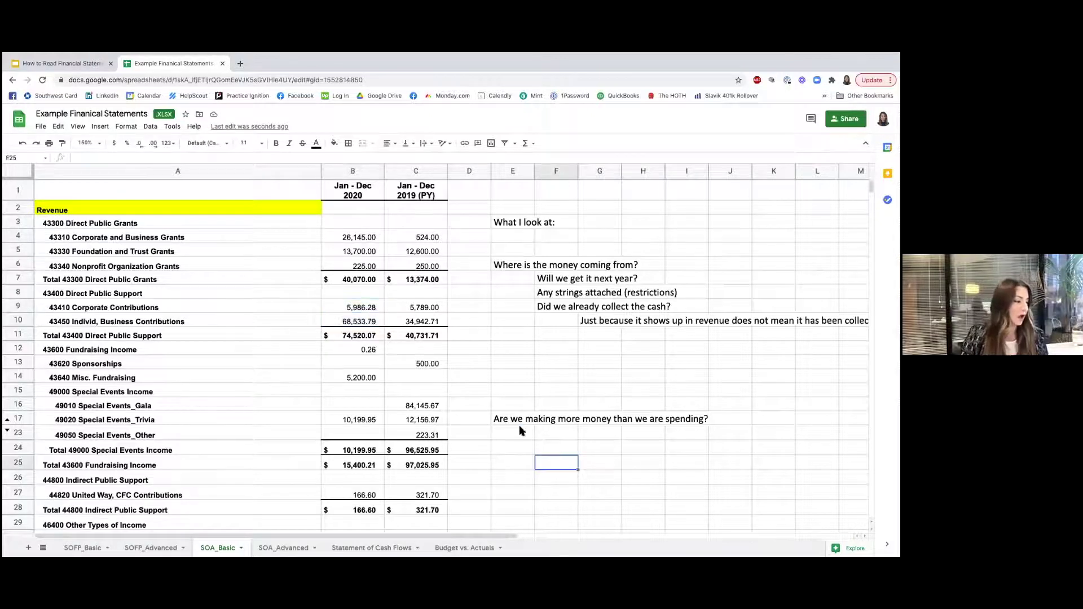
- Examine the Net Revenue amounts for 2020 and 2019 at the end of the SOA_Basic sheet
scroll(241, 467, down, 2)
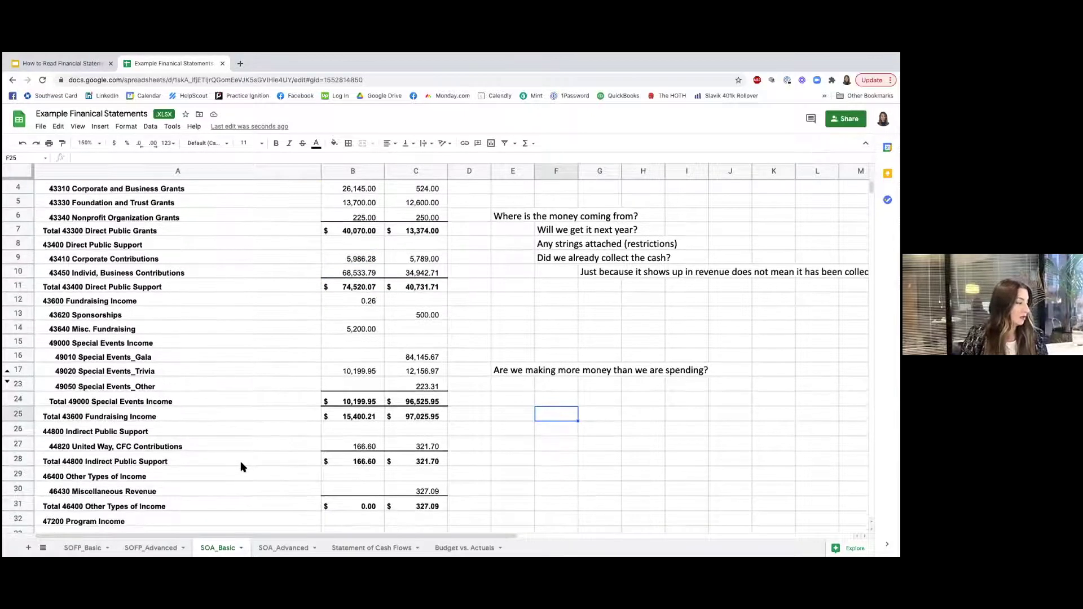
scroll(504, 364, down, 10)
scroll(506, 370, down, 15)
scroll(504, 371, down, 8)
drag(417, 382, 428, 364)
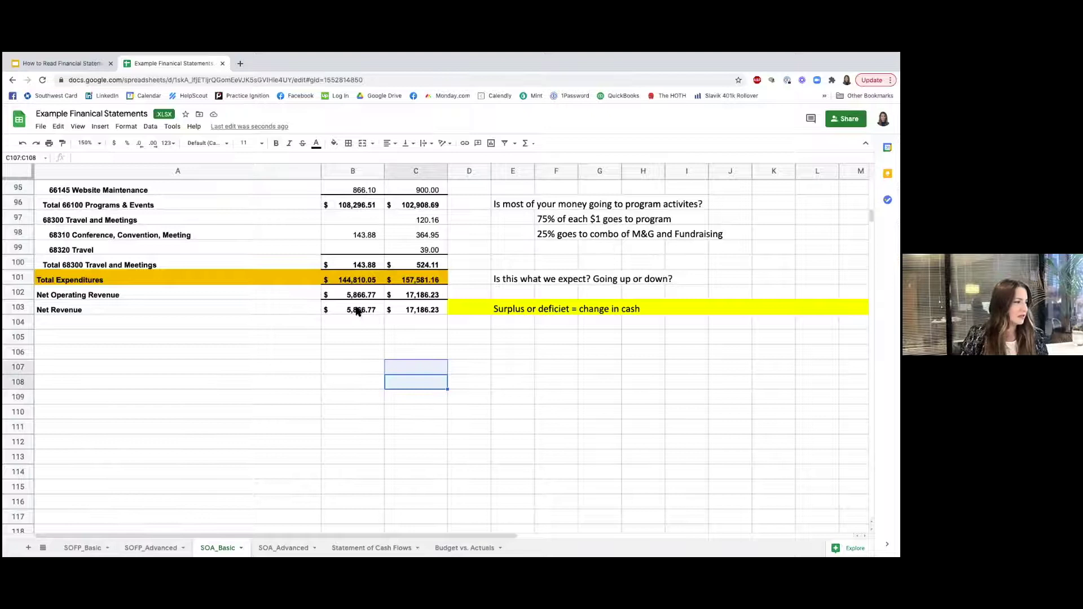
drag(357, 311, 411, 309)
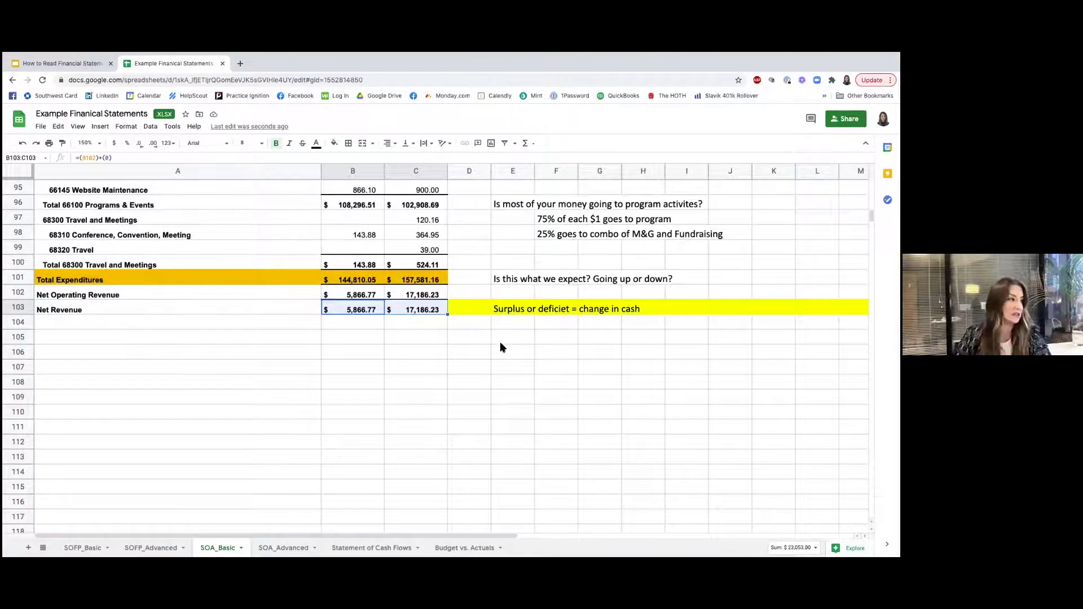
- Review the expenditure lines and the adjacent guidance notes down to Total Expenditures and Net Revenue
scroll(500, 347, up, 10)
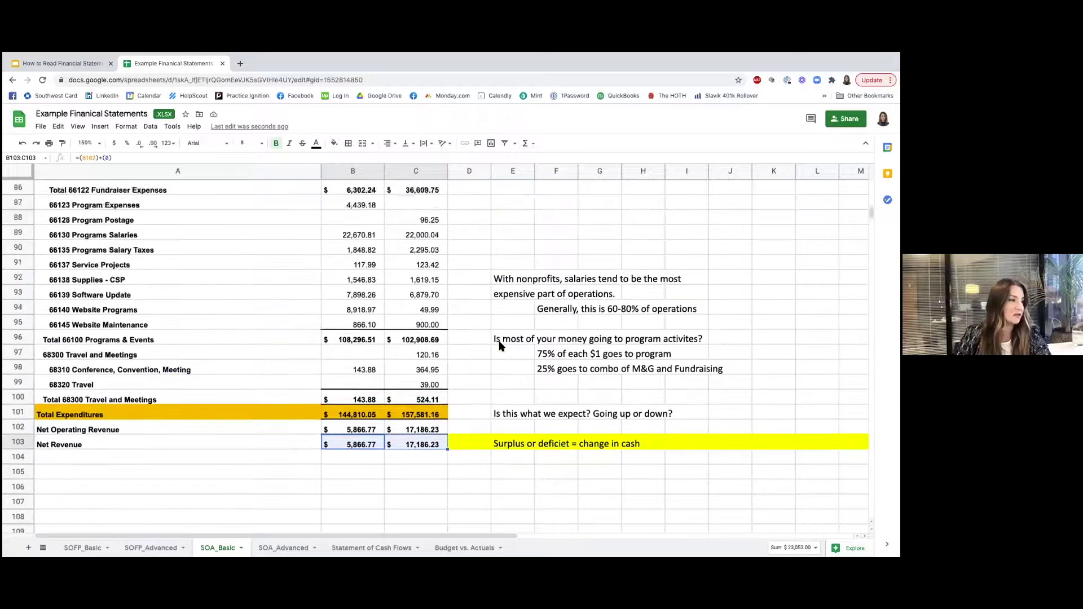
scroll(500, 347, up, 8)
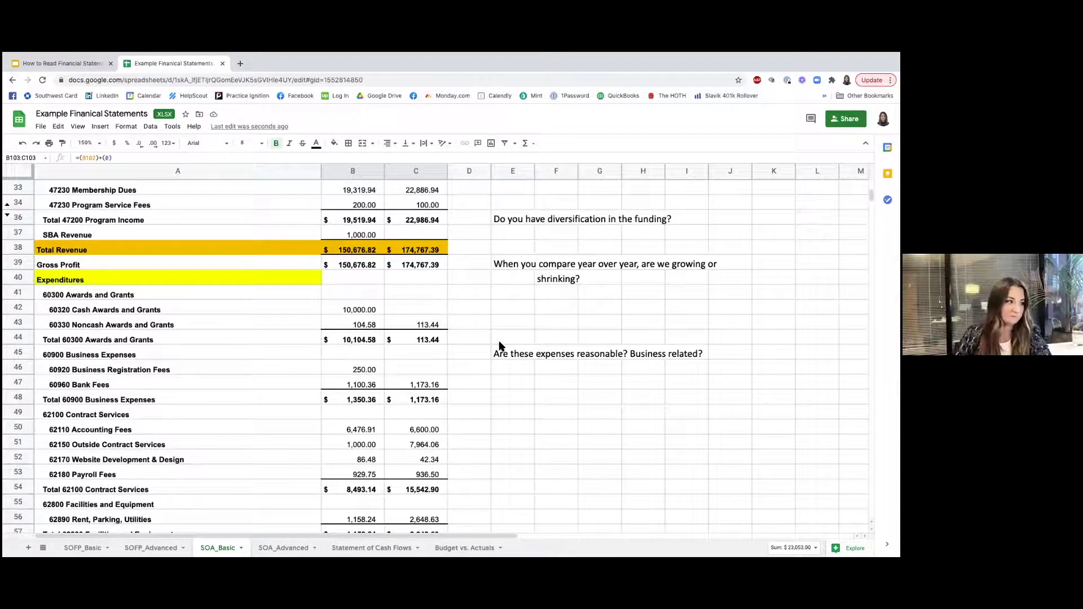
scroll(500, 345, down, 1)
scroll(500, 346, down, 10)
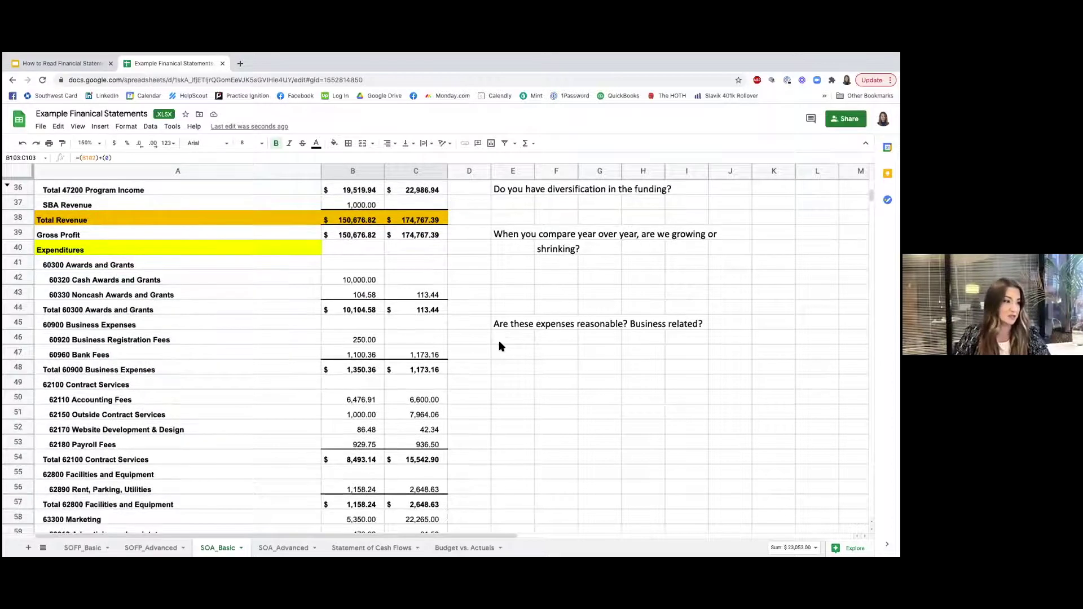
scroll(500, 346, down, 12)
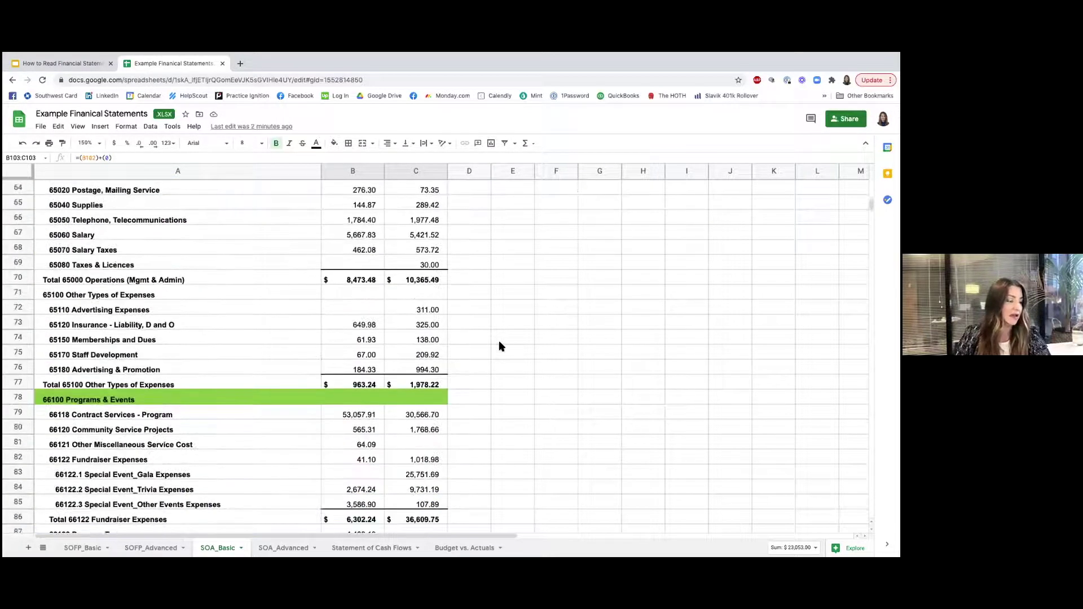
scroll(501, 345, down, 1)
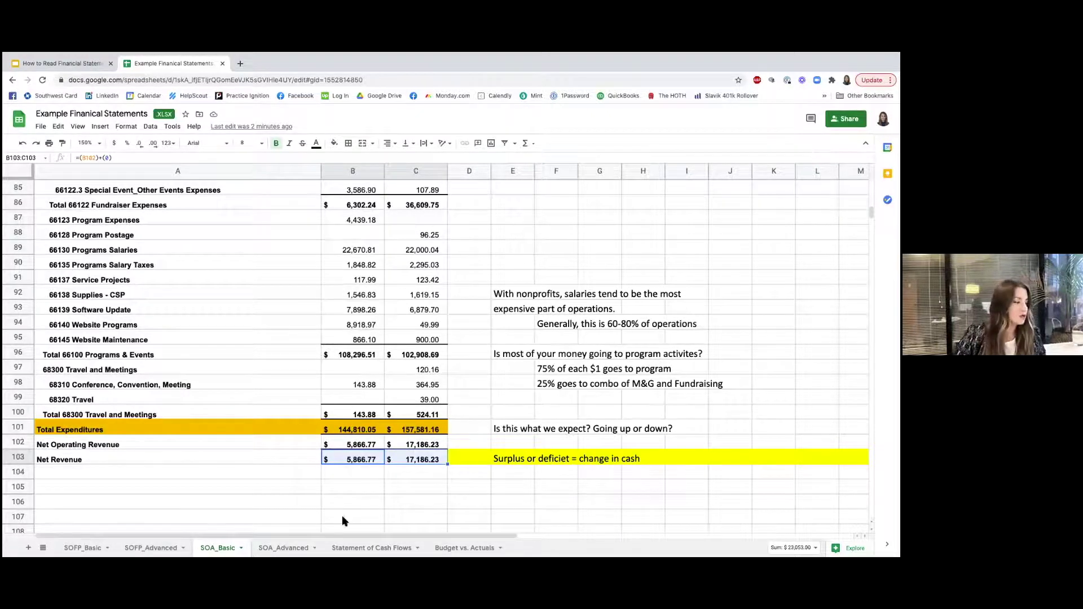
- Open the SOA_Advanced sheet and review its restricted and unrestricted contributions, federated campaigns and government funding lines
click(283, 548)
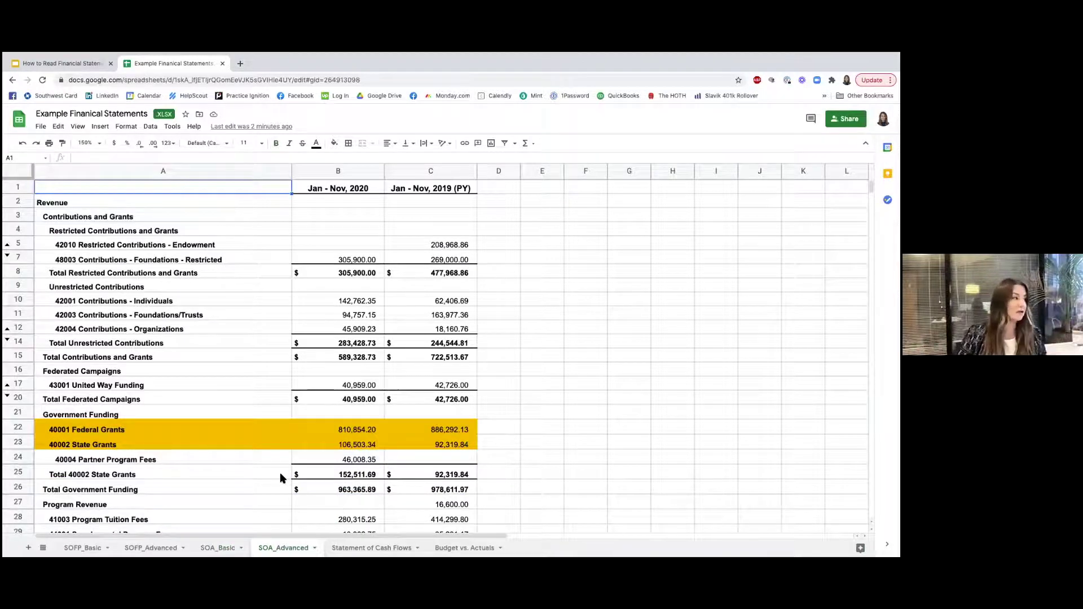
click(585, 342)
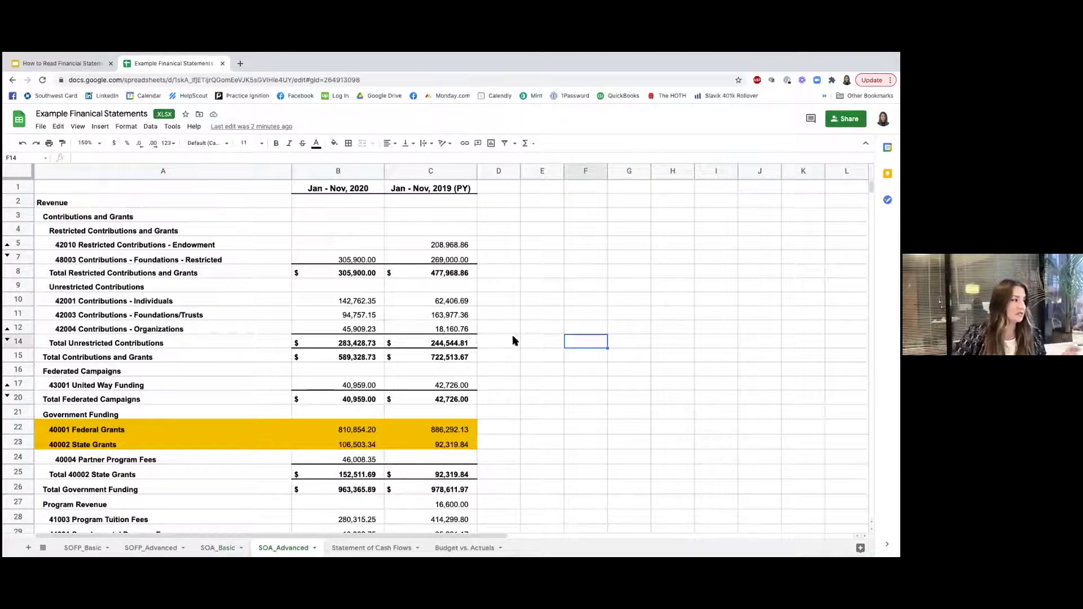
click(73, 230)
shift+click(77, 265)
drag(79, 287, 86, 388)
scroll(81, 342, down, 2)
scroll(85, 388, down, 3)
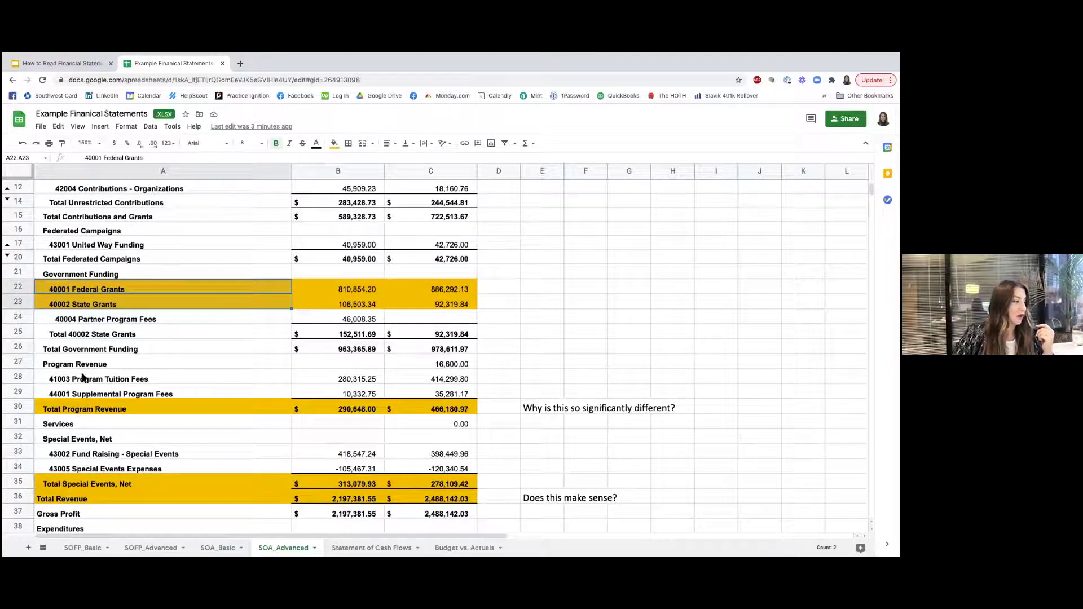
- Examine the program revenue and special events lines, and the Total Program Revenue row with its note questioning the significant difference
drag(89, 322, 90, 393)
click(86, 366)
scroll(90, 393, down, 2)
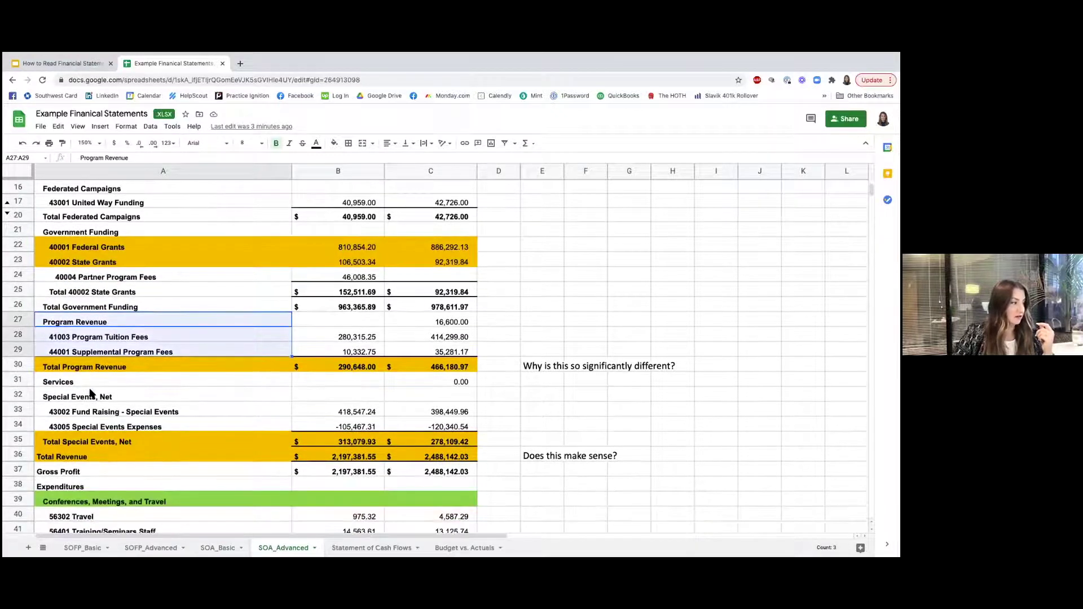
scroll(90, 393, down, 3)
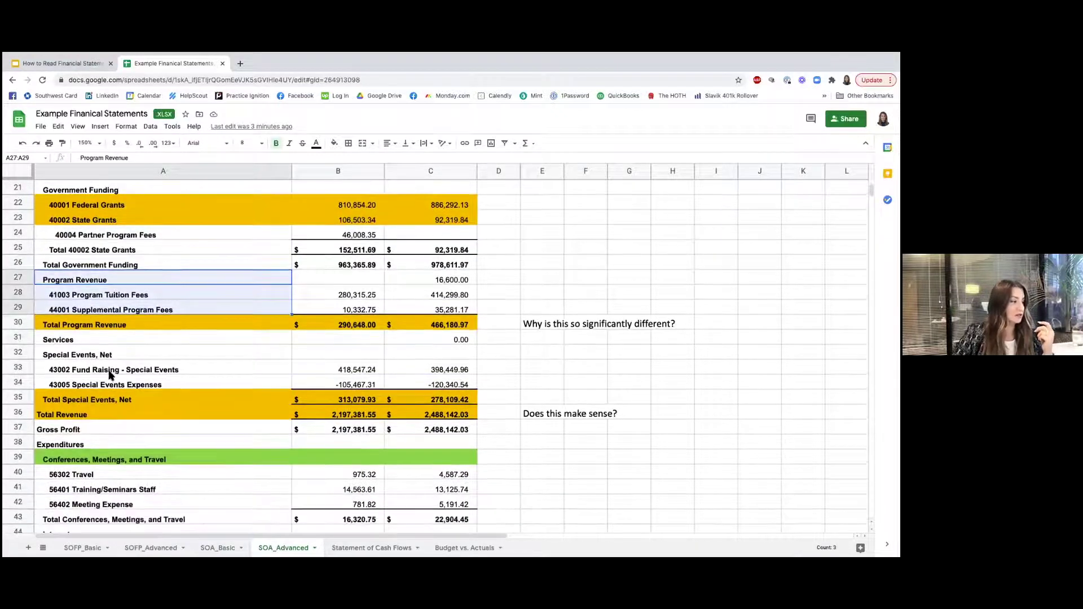
click(79, 371)
click(527, 384)
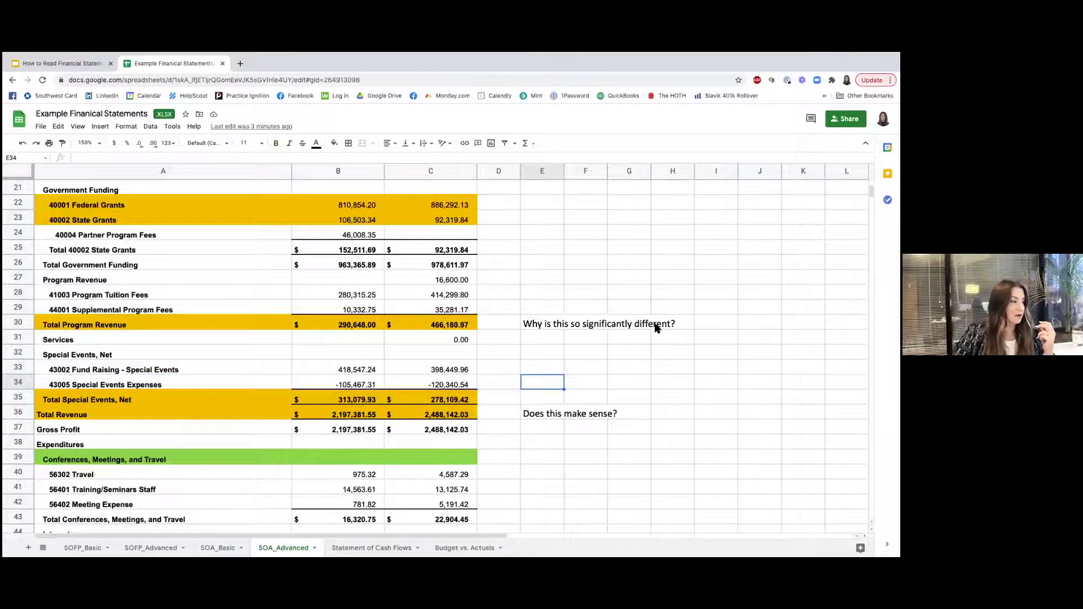
drag(663, 326, 96, 326)
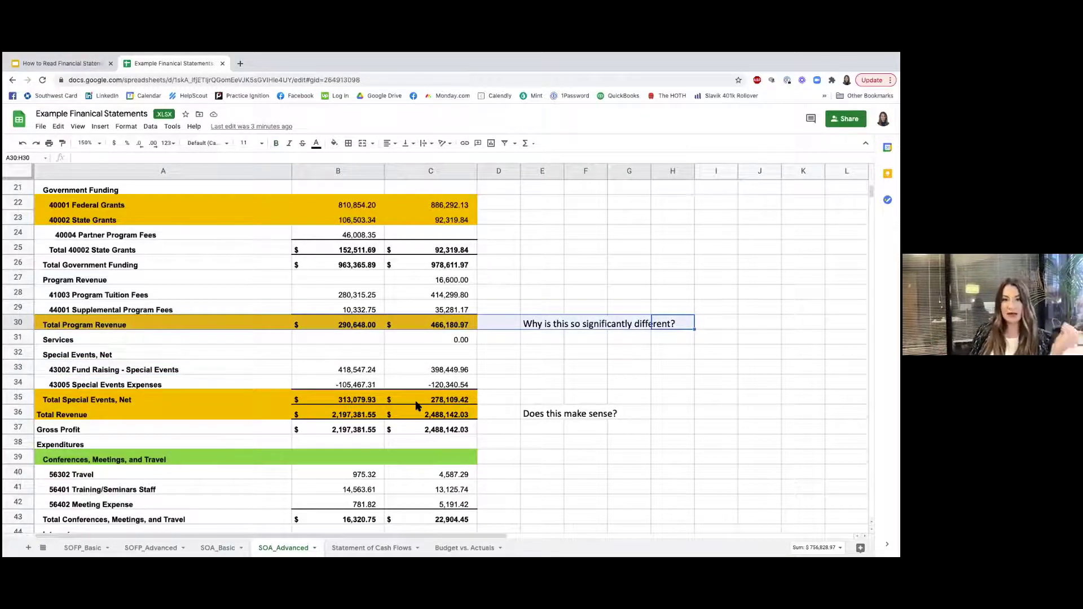
- Examine the 2020 totals for restricted contributions and grants and for all contributions and grants
scroll(490, 377, up, 10)
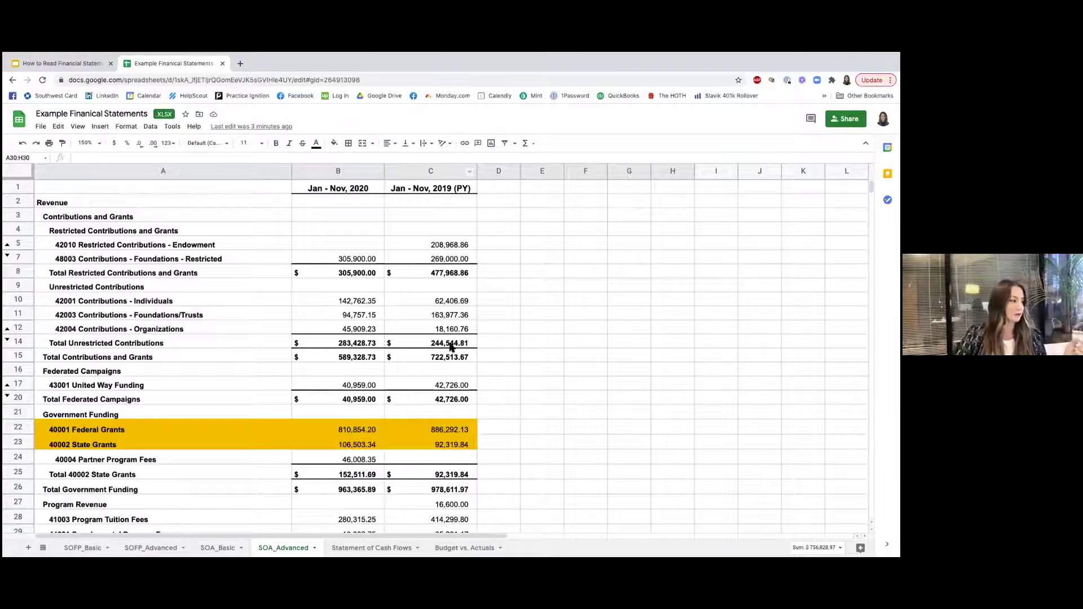
click(373, 273)
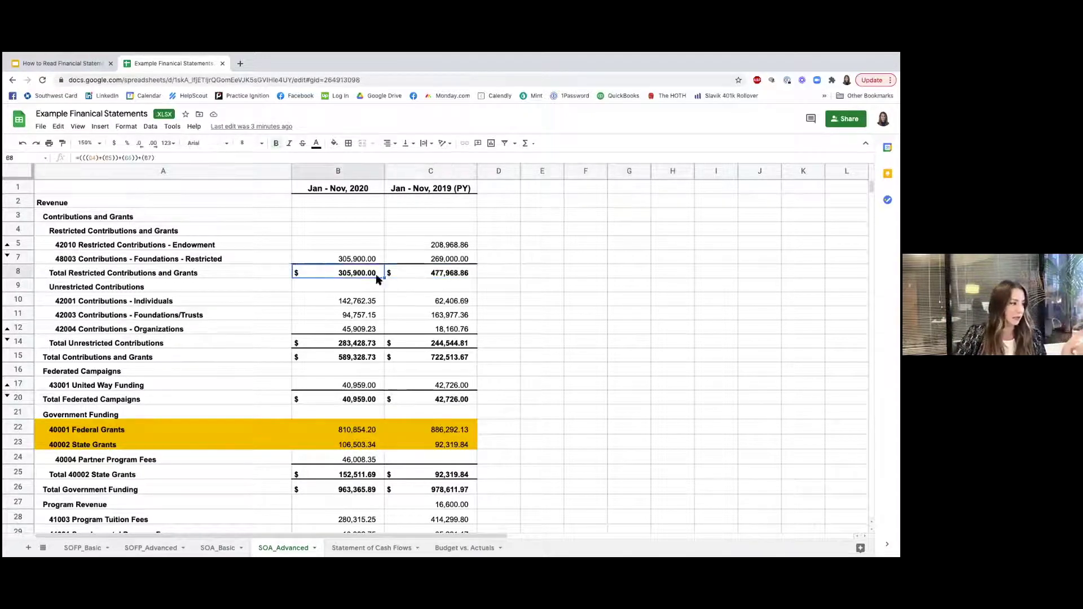
click(357, 357)
scroll(357, 357, down, 2)
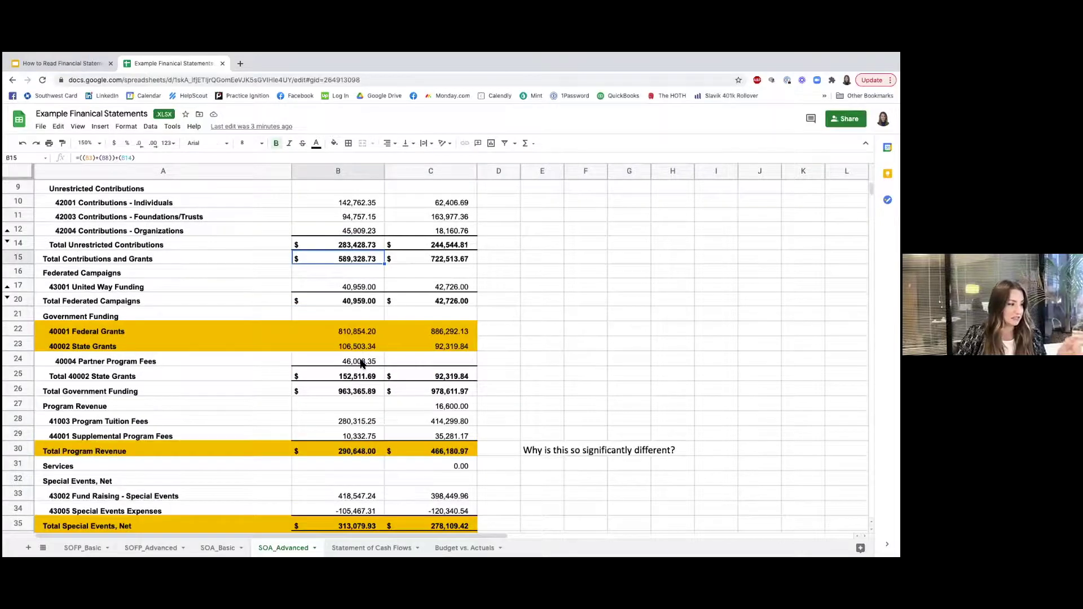
- Review the SOA_Advanced expenditure categories from Conferences, Meetings, and Travel through Wages and Benefits to the end of the statement
scroll(361, 364, down, 3)
scroll(361, 364, down, 8)
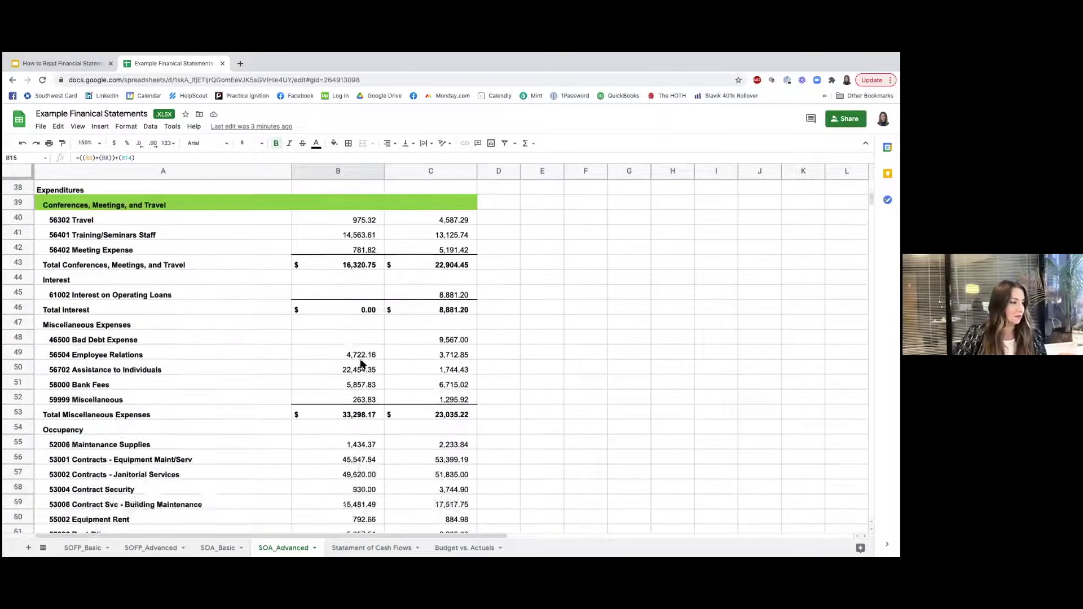
scroll(361, 364, down, 6)
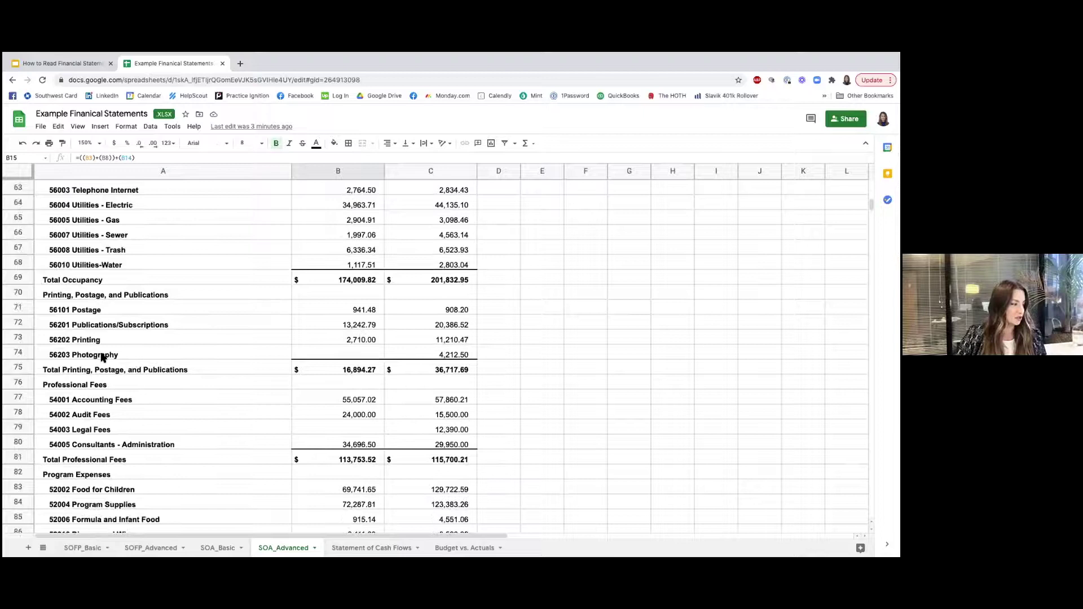
scroll(101, 312, down, 4)
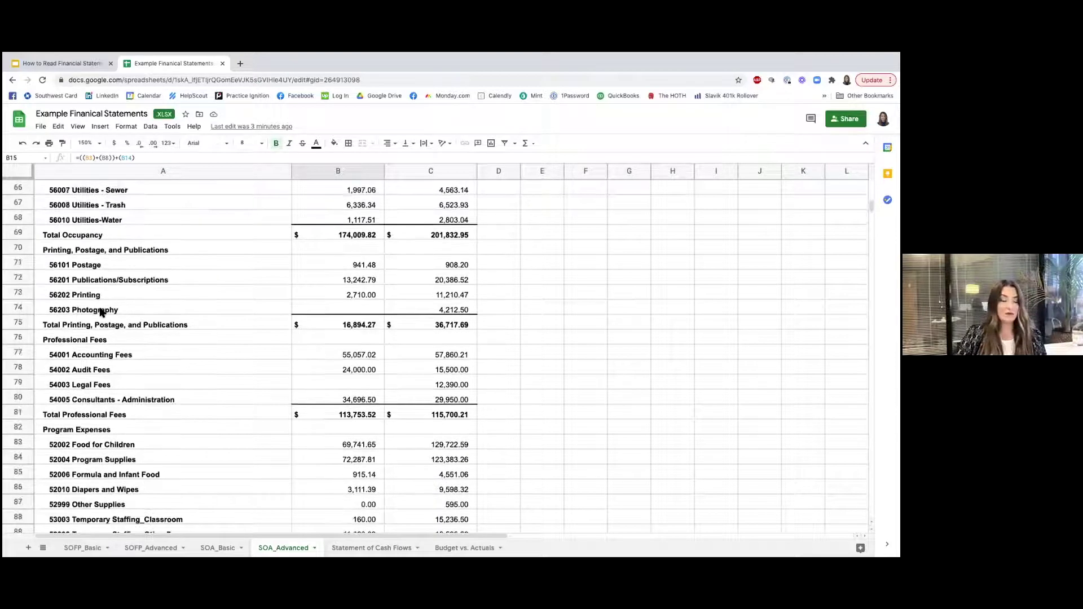
scroll(101, 312, down, 11)
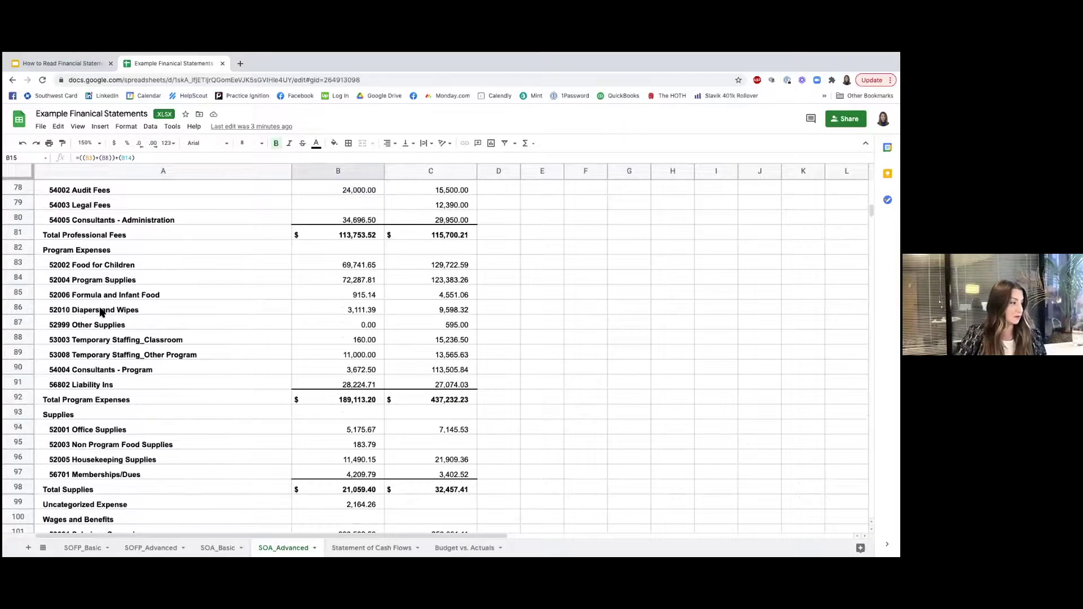
scroll(101, 312, down, 1)
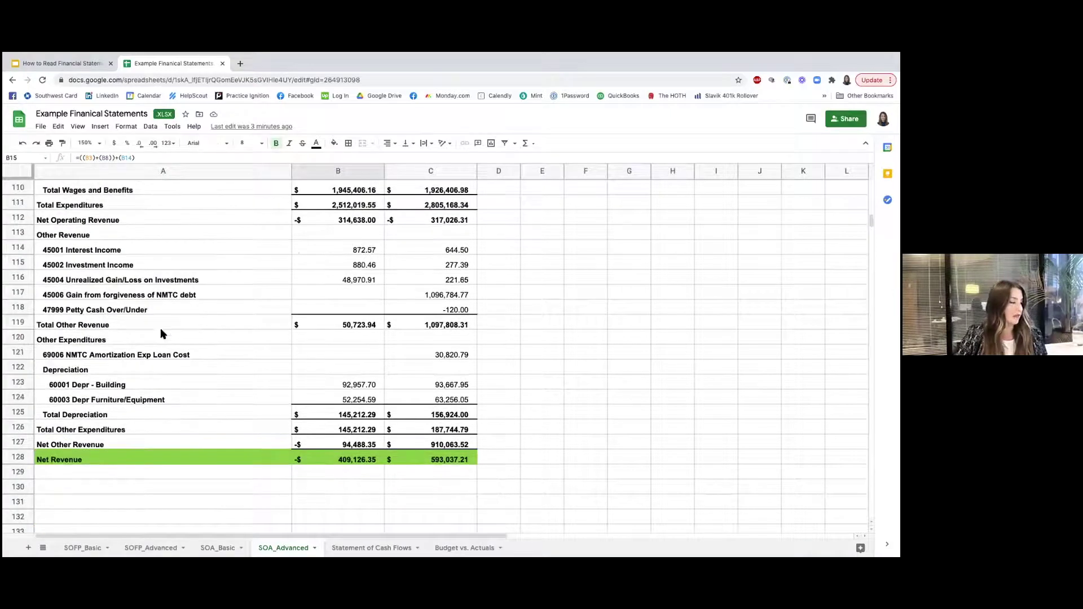
- Compare the 2019 and 2020 Net Revenue amounts at the end of the SOA_Advanced sheet
click(569, 456)
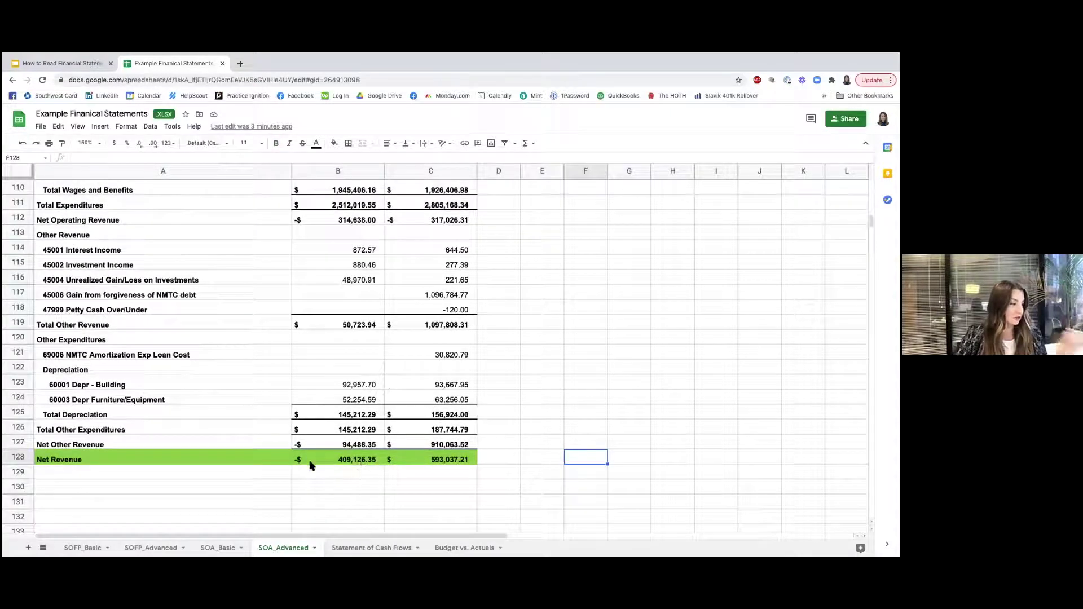
click(442, 459)
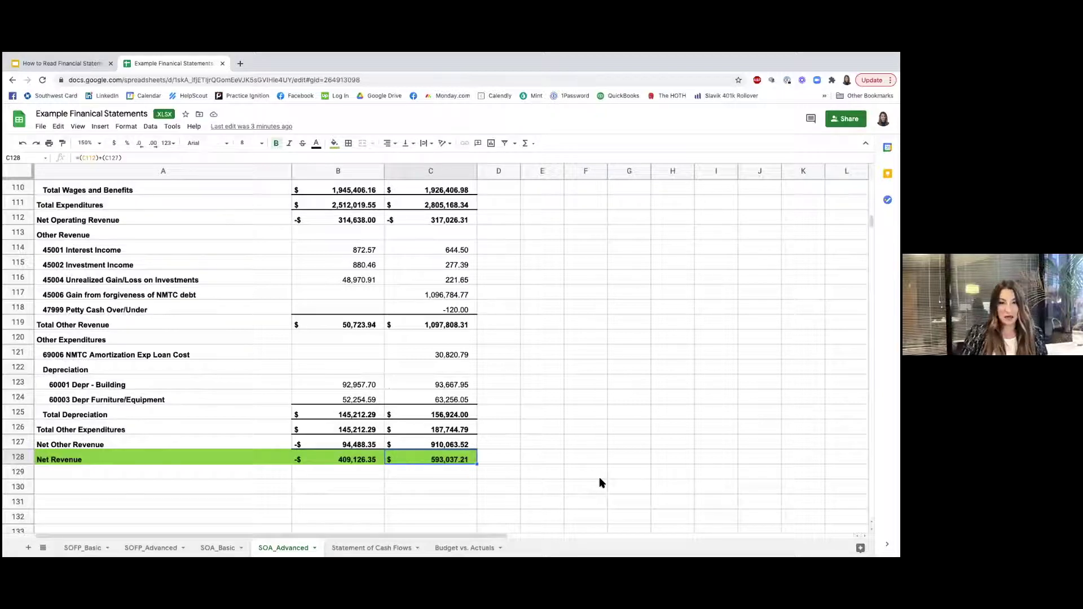
key(Left)
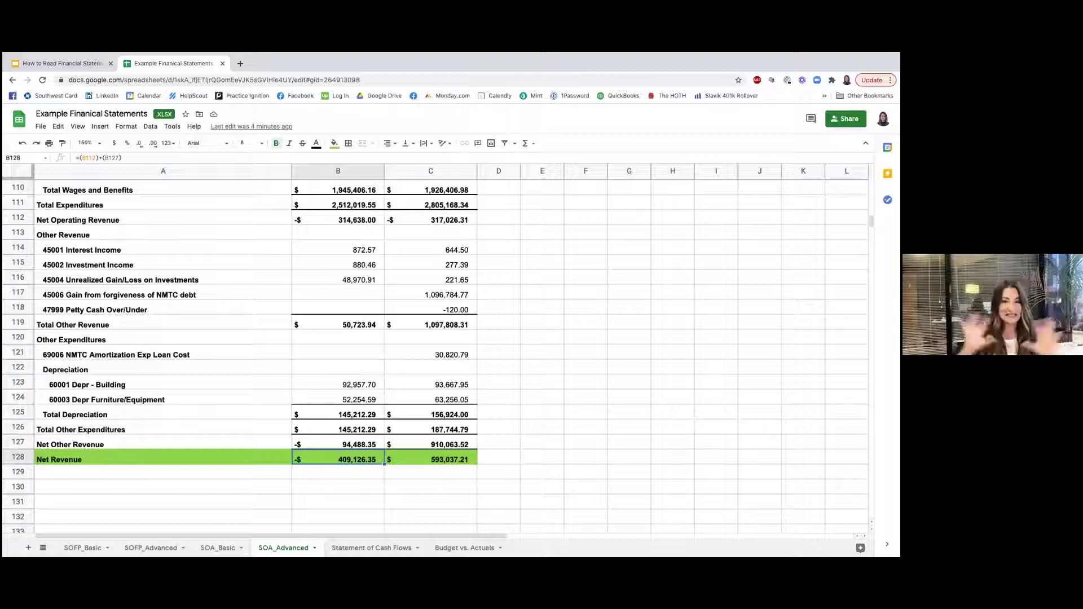
scroll(466, 322, down, 4)
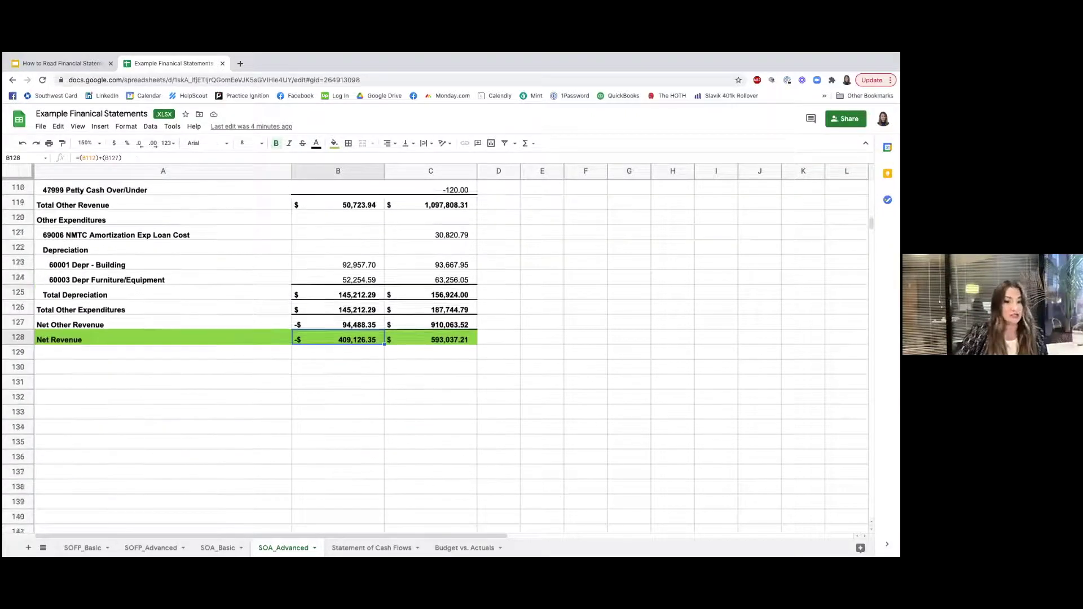
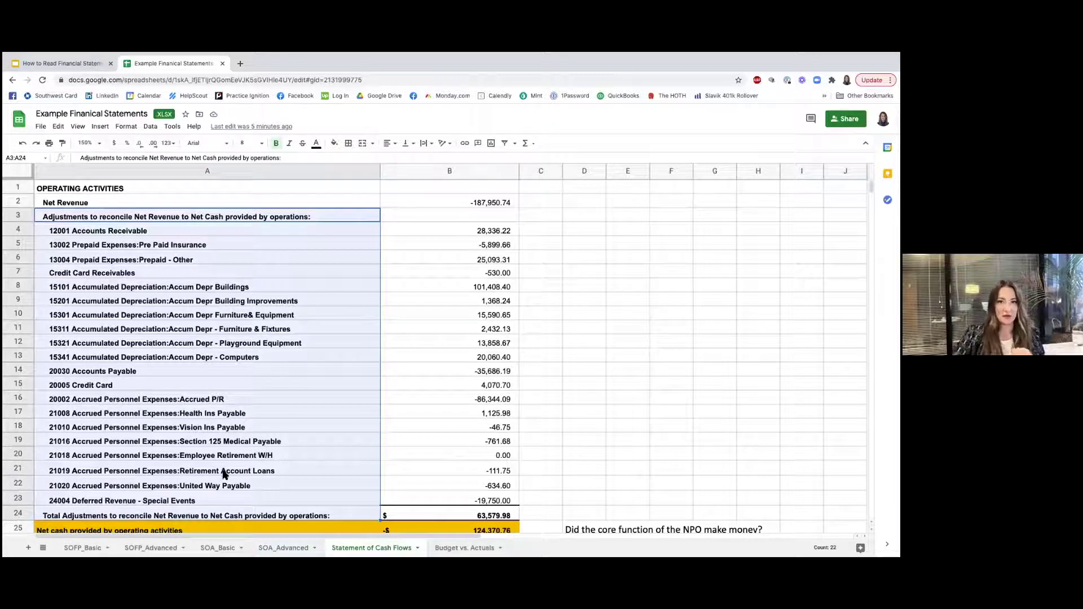
- Examine the Net cash provided by operating activities row and its note about the NPO's core function on the Statement of Cash Flows
click(335, 458)
scroll(338, 461, down, 2)
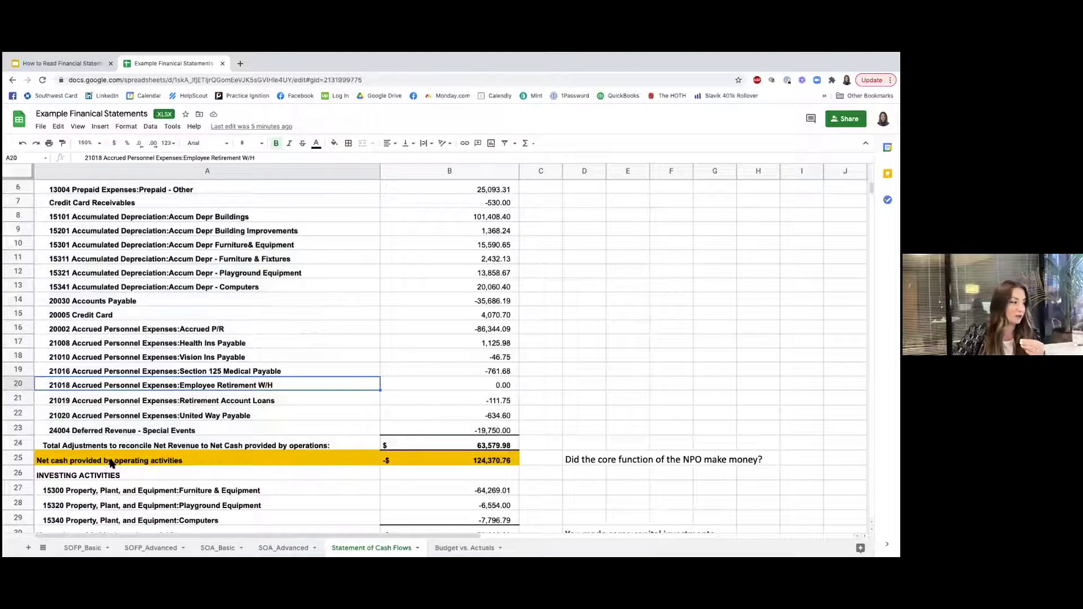
drag(300, 459, 767, 462)
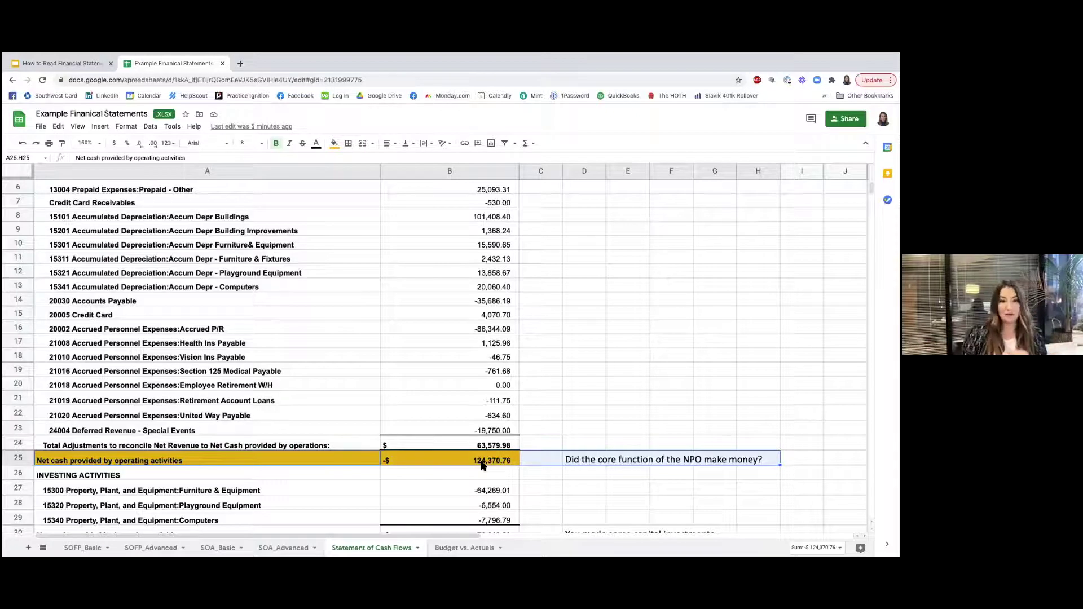
click(561, 442)
scroll(564, 442, down, 2)
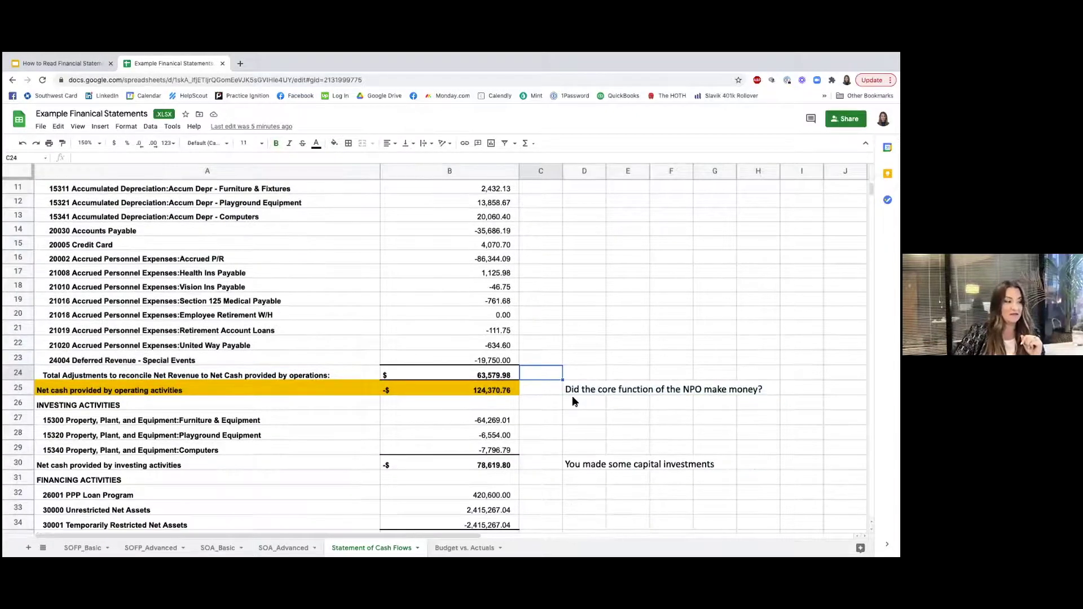
key(ctrl+z)
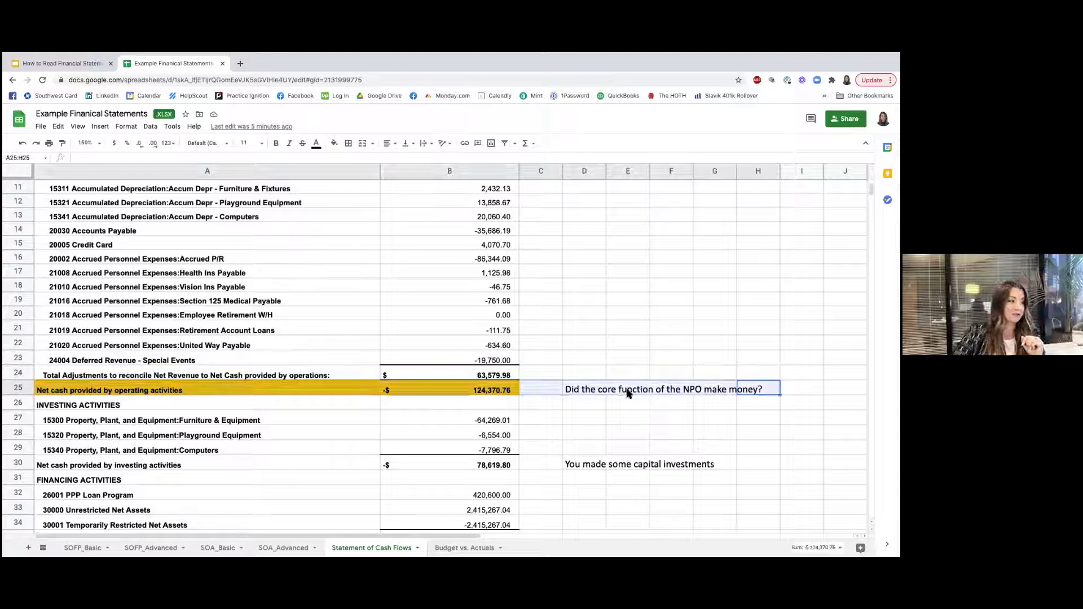
click(645, 349)
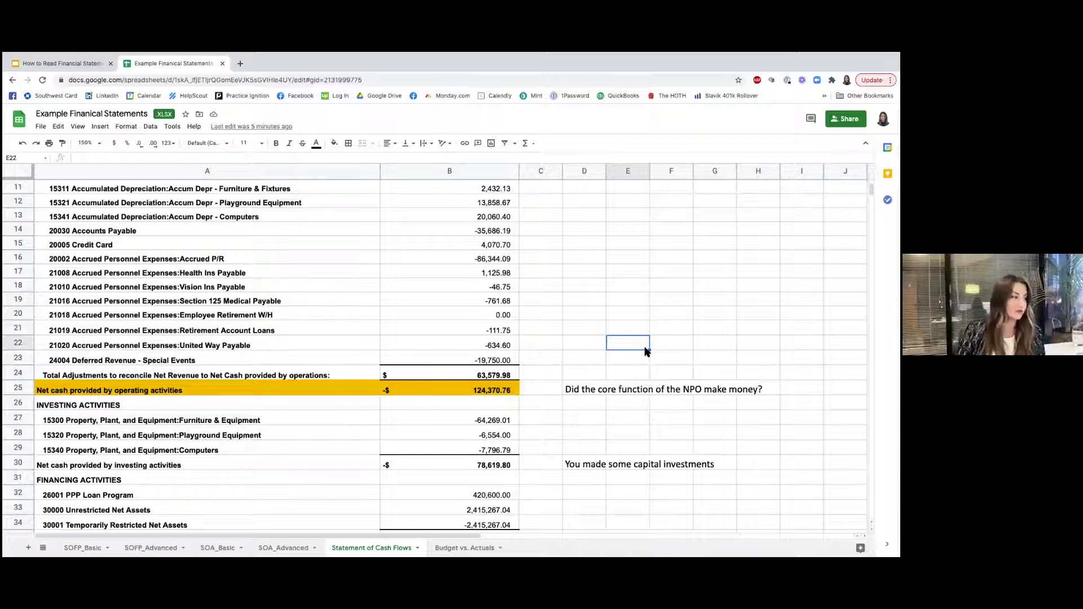
drag(44, 391, 767, 390)
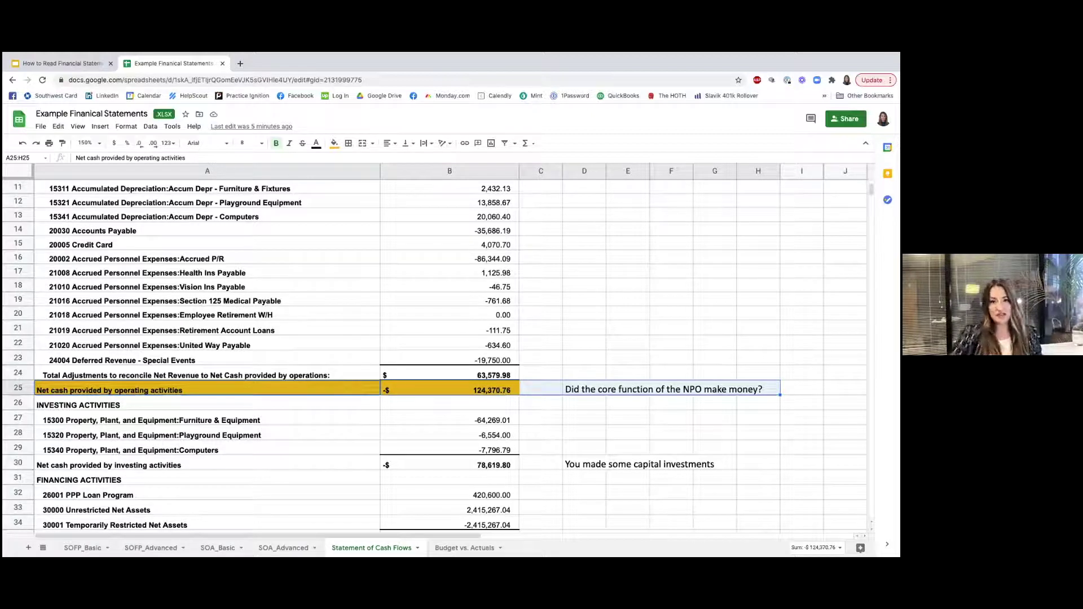
- Examine the investing activities, from the computers line to the net cash row and its capital investments note
click(498, 450)
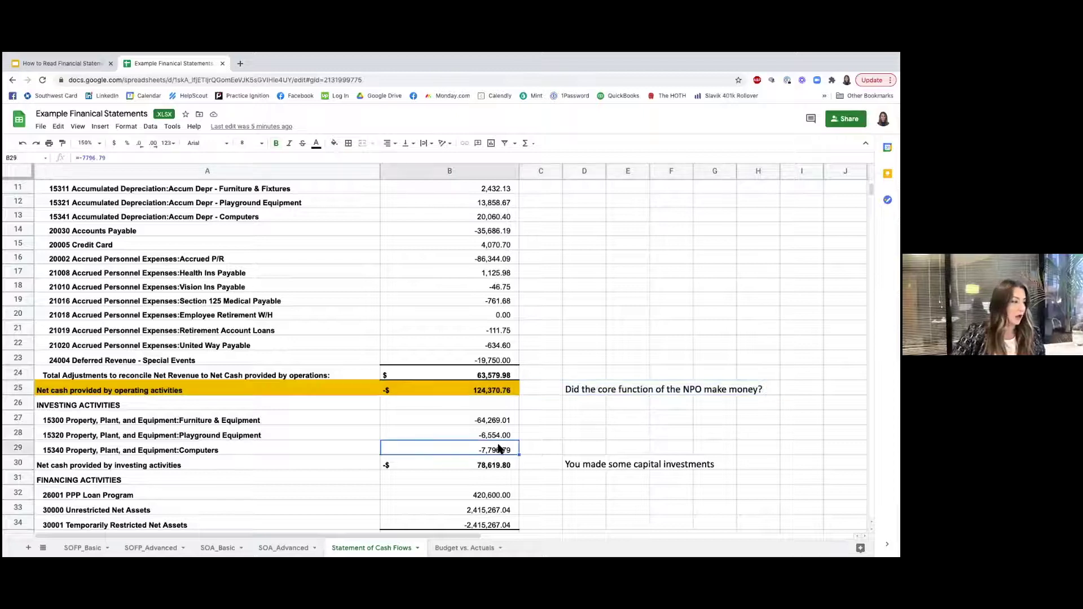
scroll(498, 449, down, 2)
drag(58, 410, 587, 410)
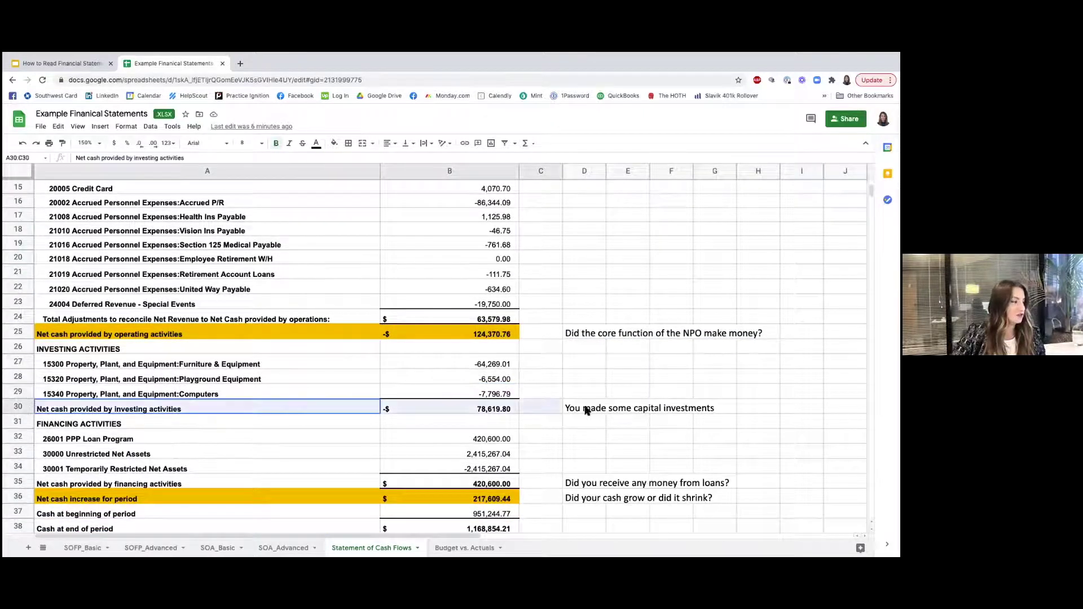
click(609, 425)
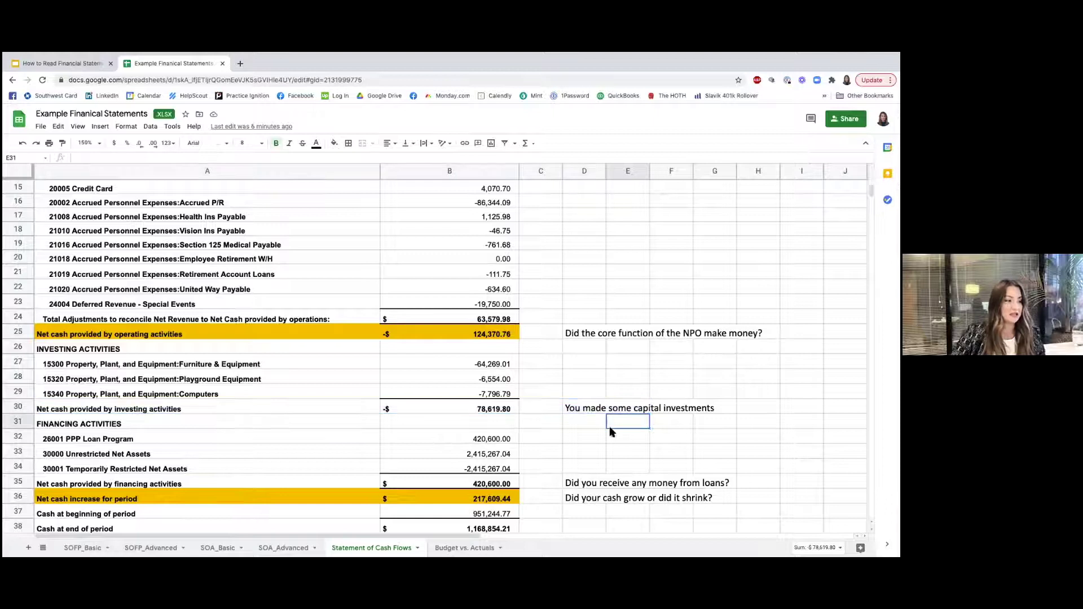
click(576, 411)
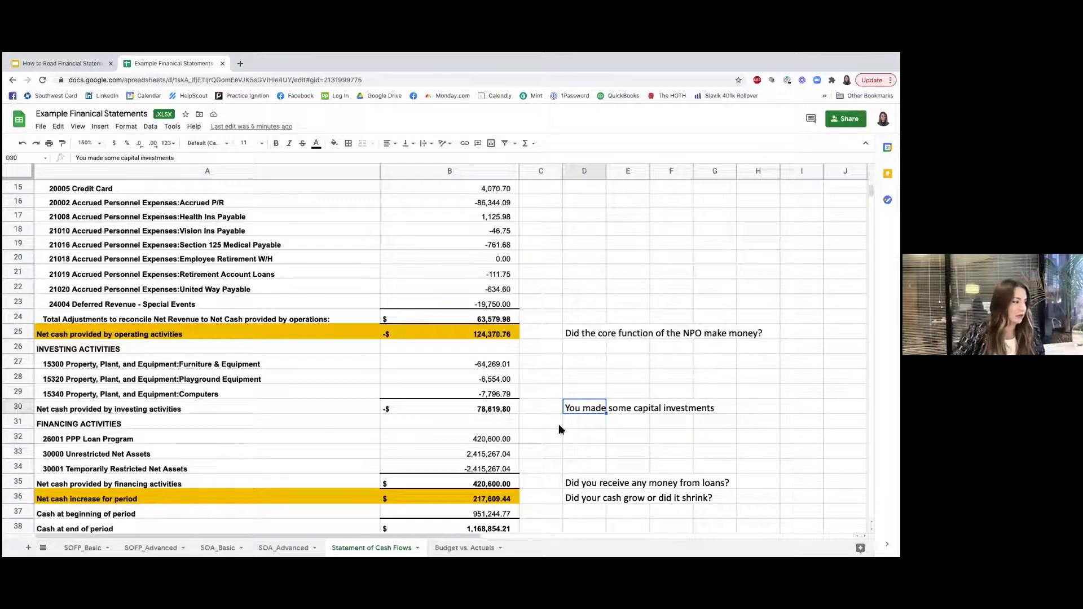
- Examine net cash provided by financing activities with its loan note and compare it with net cash from operating activities
scroll(558, 431, down, 1)
drag(58, 467, 756, 470)
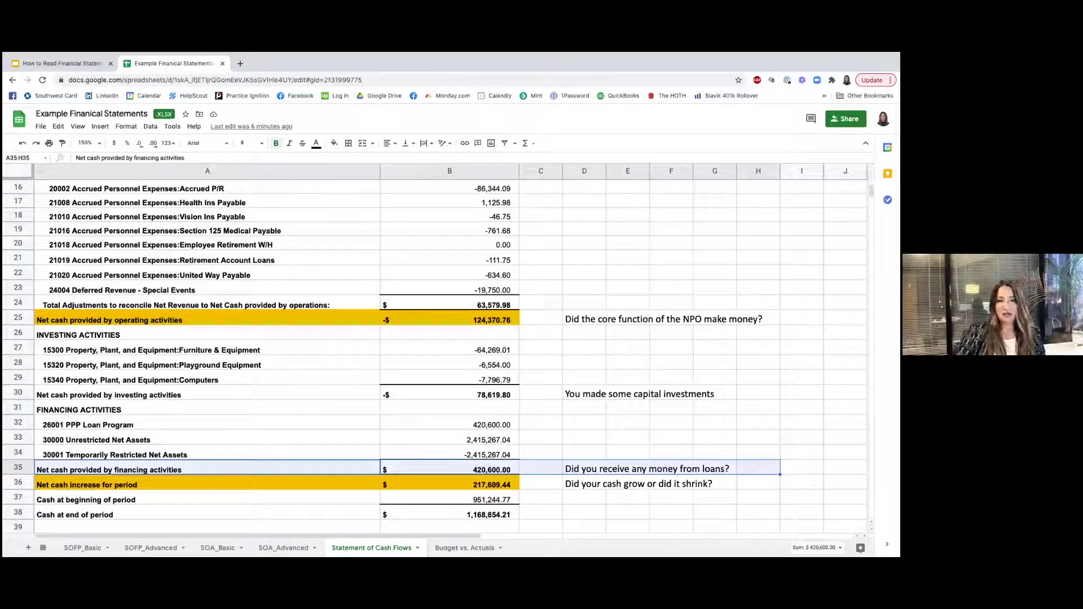
click(454, 468)
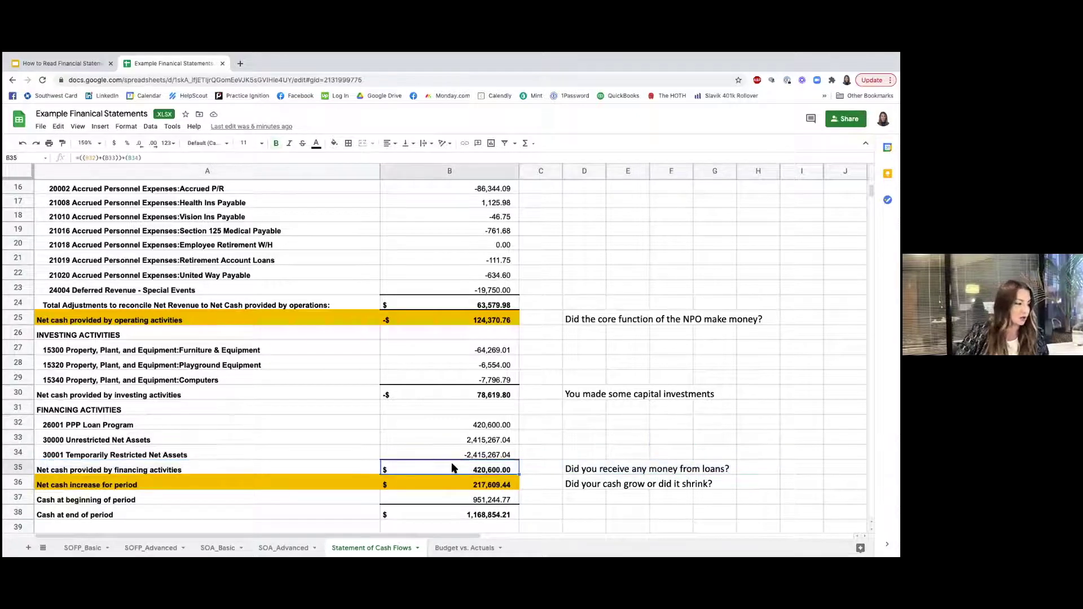
scroll(456, 457, up, 2)
click(447, 376)
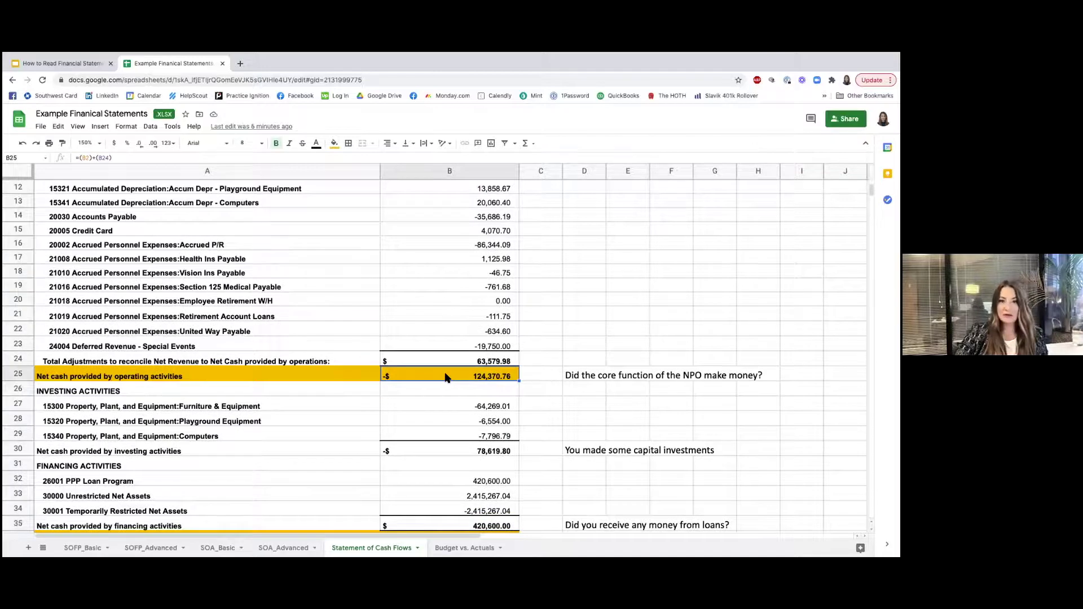
scroll(445, 377, down, 3)
click(492, 441)
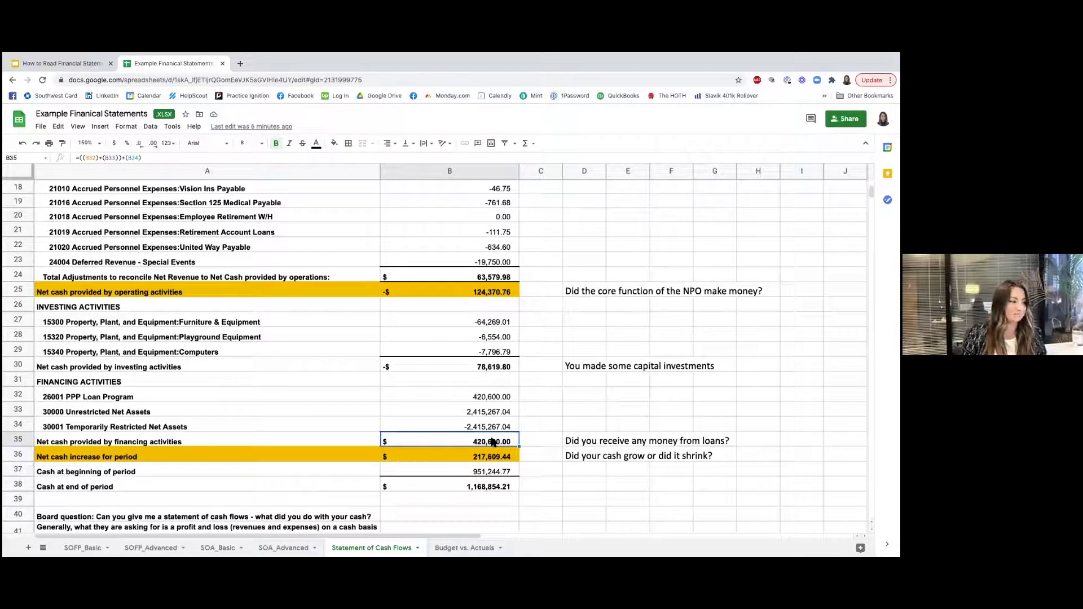
- Review the net cash increase, the board question about cash flows, and the note on cash versus accrual basis reporting
scroll(492, 441, down, 1)
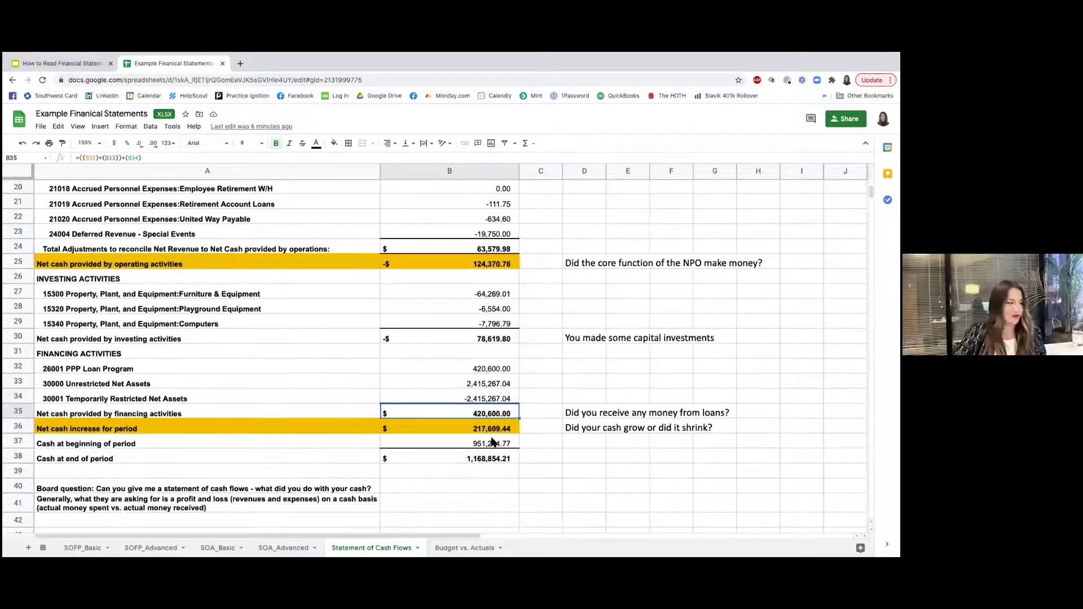
click(221, 490)
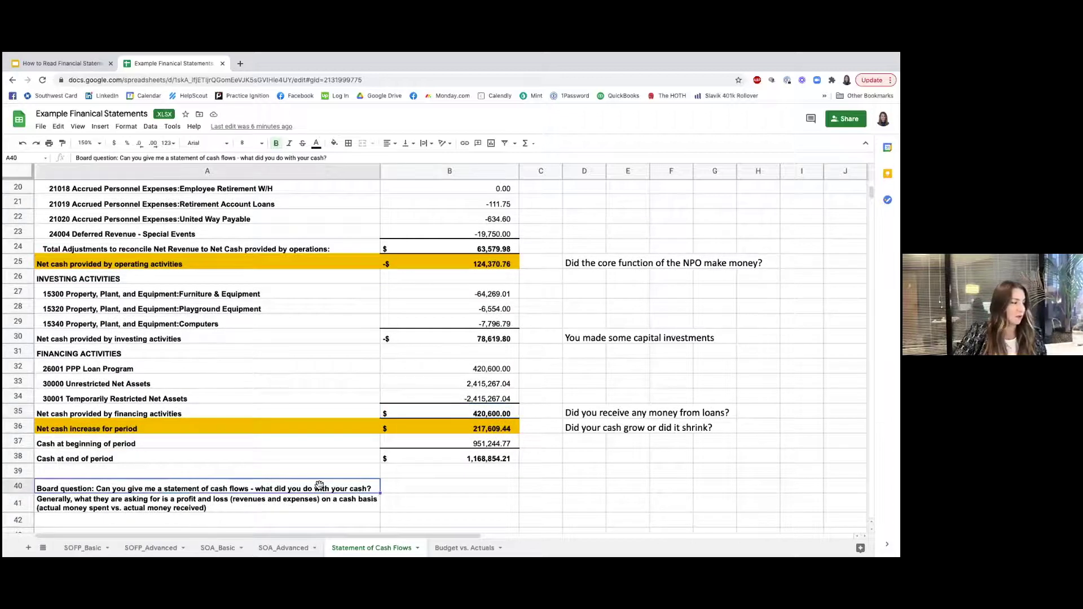
scroll(359, 479, down, 1)
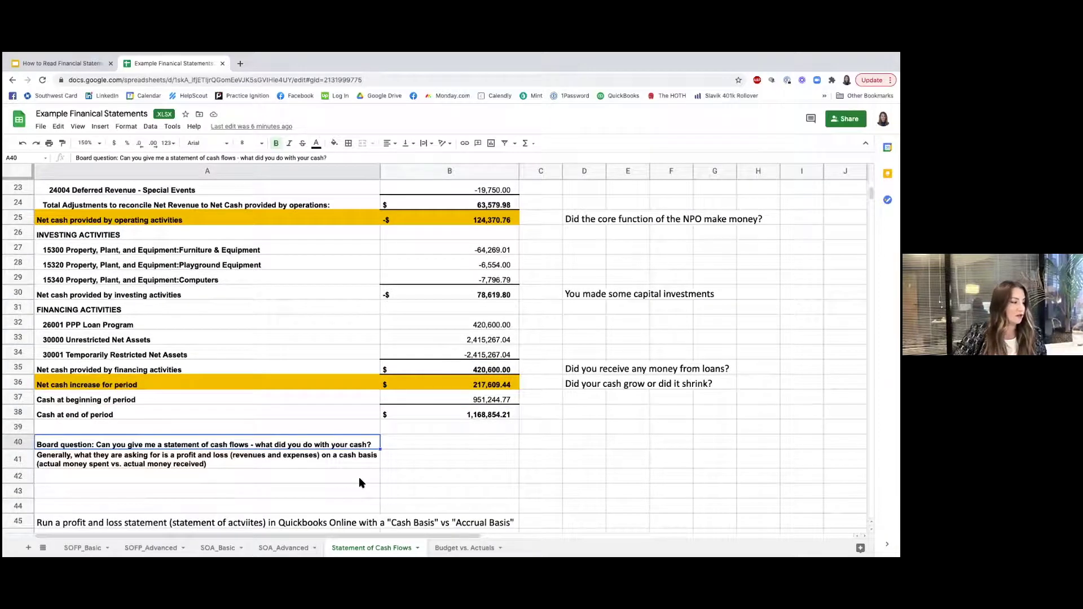
scroll(359, 482, down, 2)
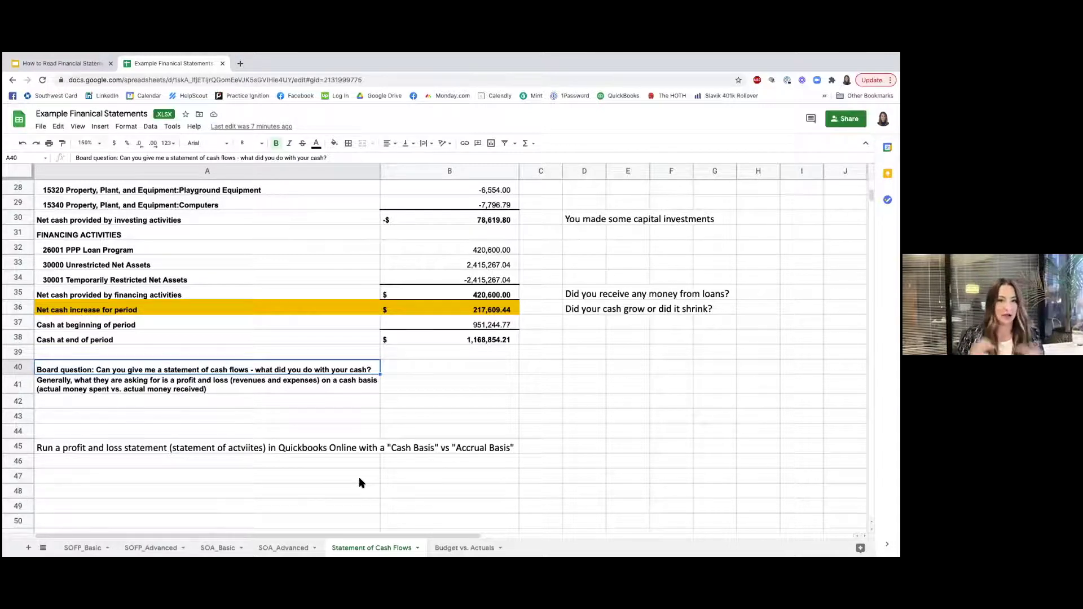
- Switch to the How to Read Financial Statements slides and advance to the Budget to Actual Report slide
click(66, 66)
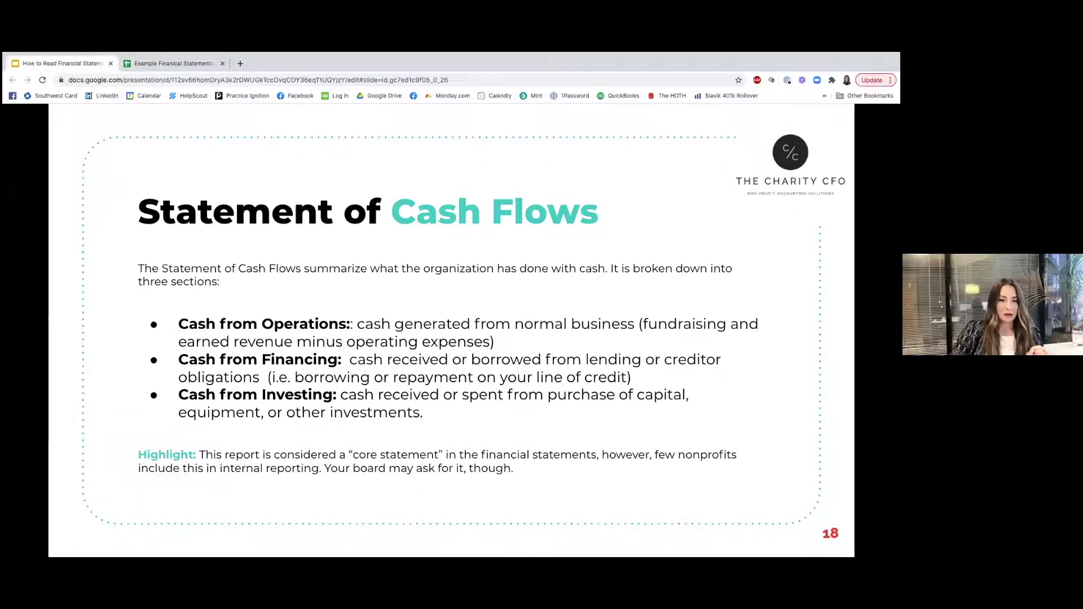
key(Right)
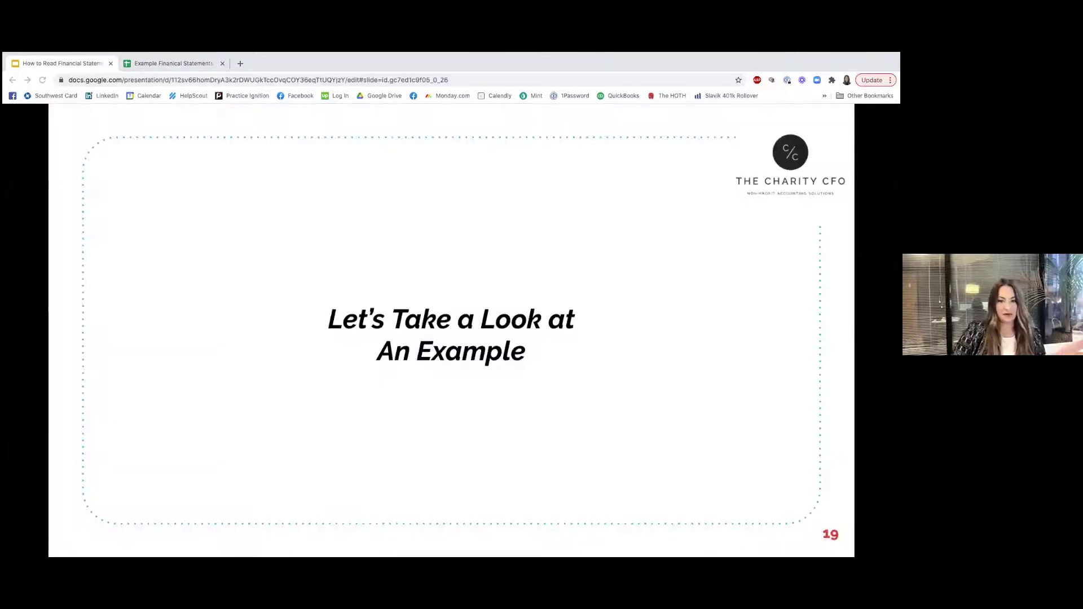
key(Right)
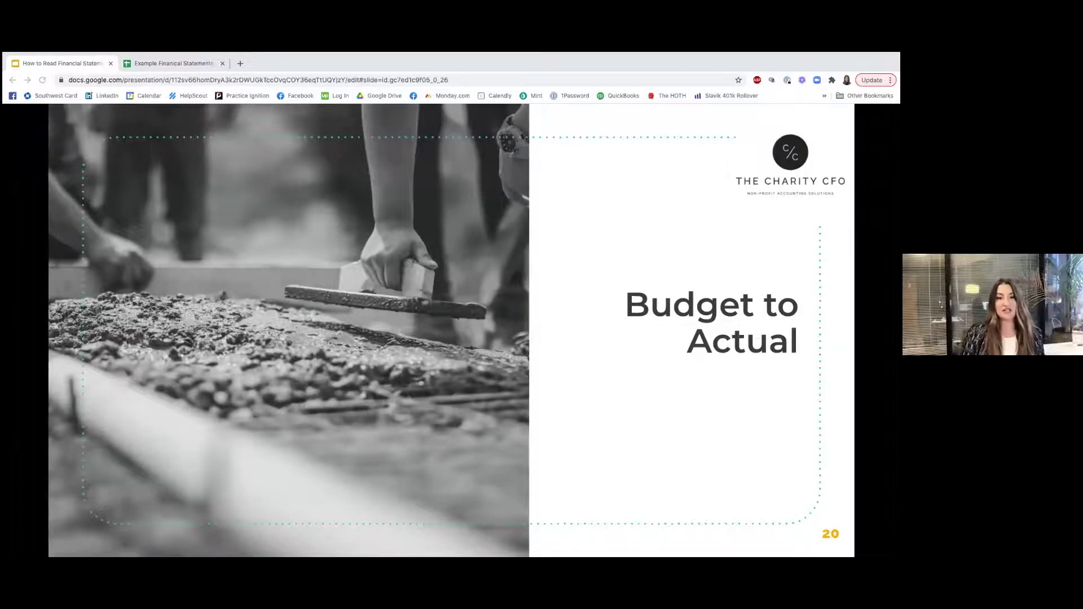
key(Right)
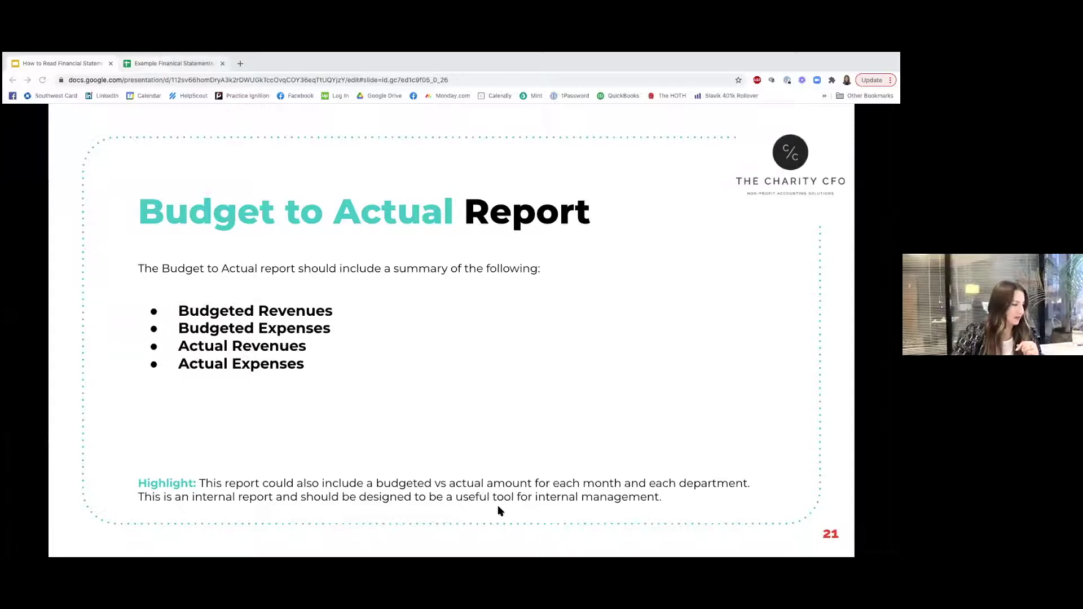
- Switch to the example statements spreadsheet, open the Budget vs. Actuals sheet, and hide its Budget and over Budget columns
click(164, 65)
click(464, 548)
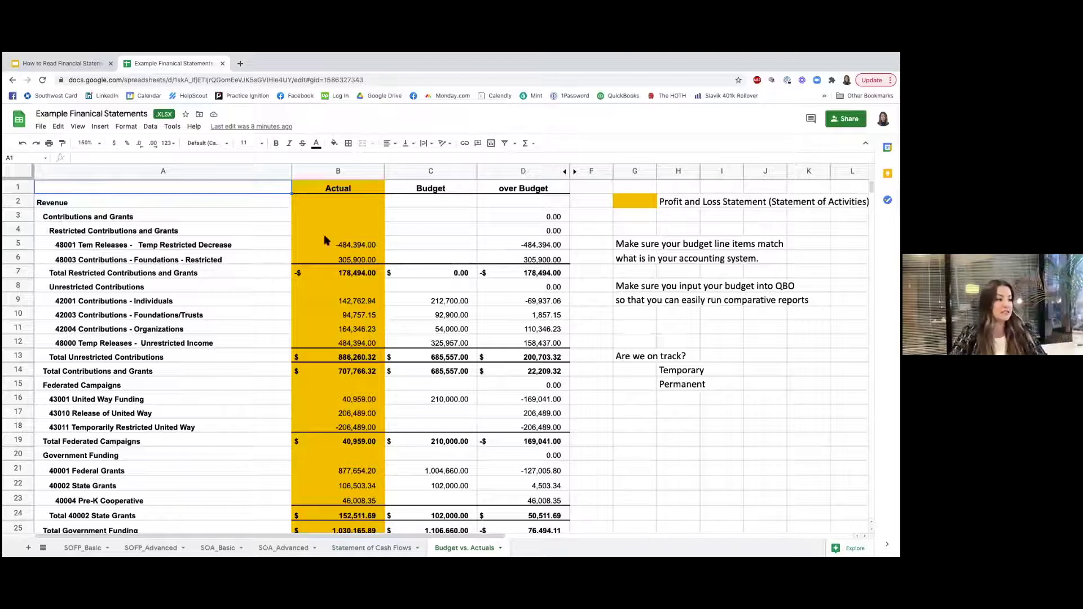
click(555, 289)
drag(419, 171, 519, 171)
right_click(519, 171)
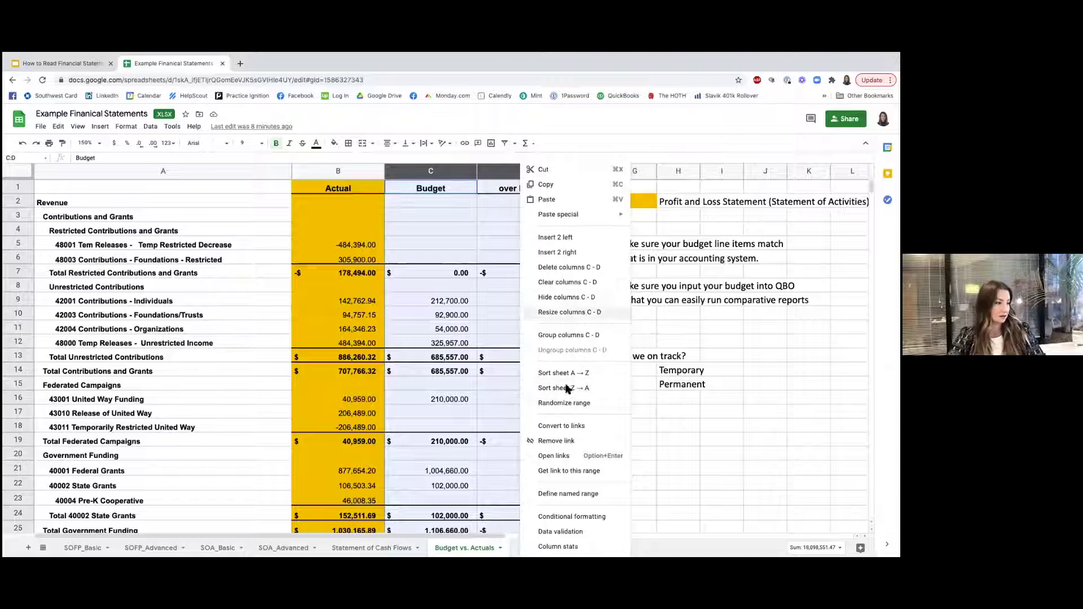
click(566, 297)
click(727, 332)
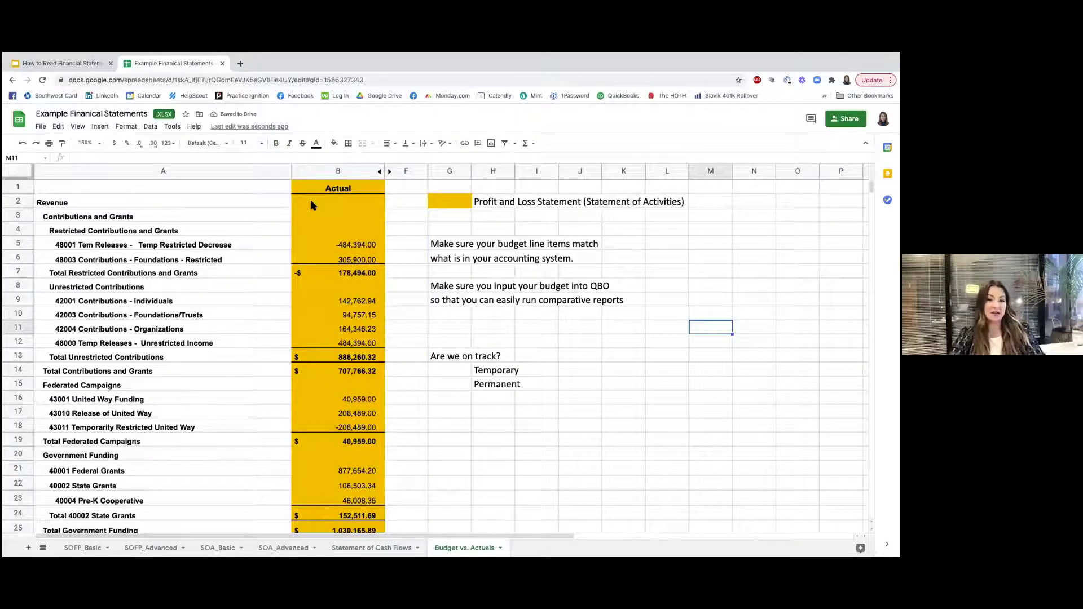
- Unhide the Budget, over Budget and % of Budget columns beside Actual
click(388, 172)
click(484, 299)
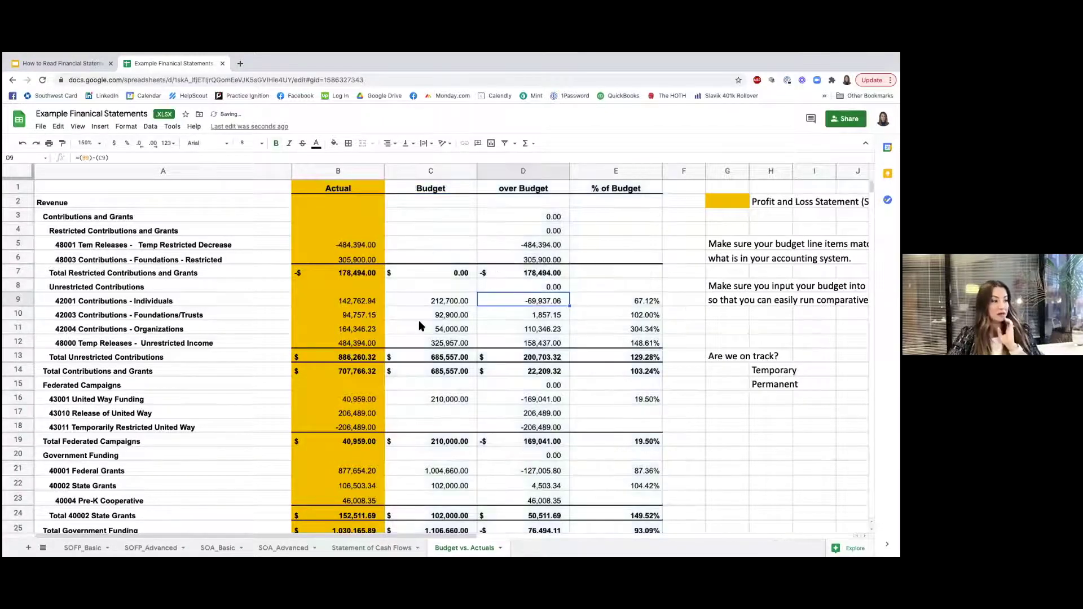
drag(575, 273, 525, 273)
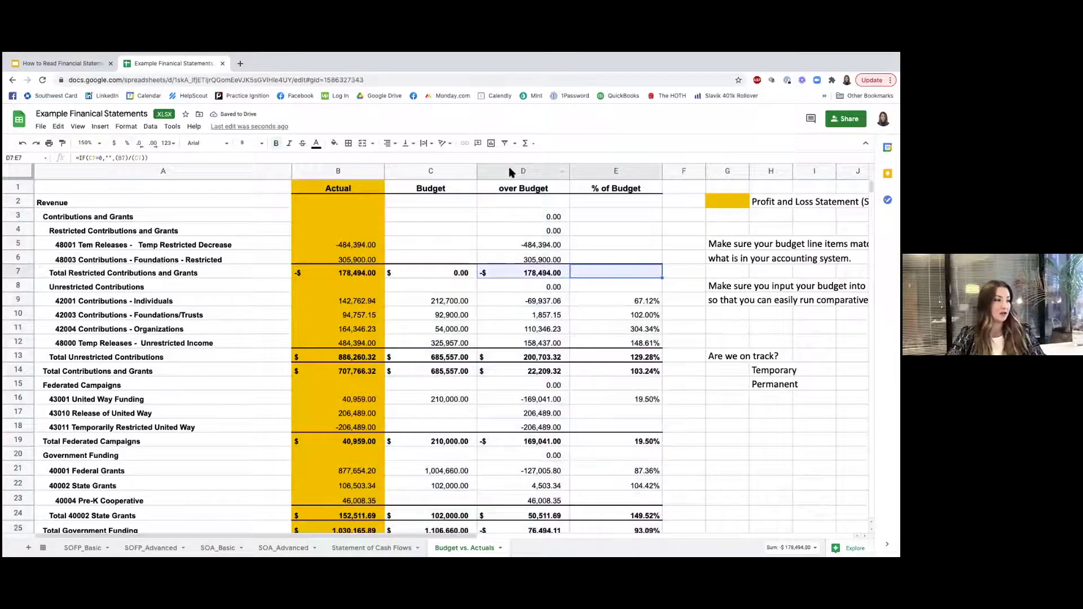
- Review the budget line items against the notes on matching the accounting system and entering the budget into QBO
click(257, 248)
scroll(243, 260, right, 5)
scroll(242, 261, left, 5)
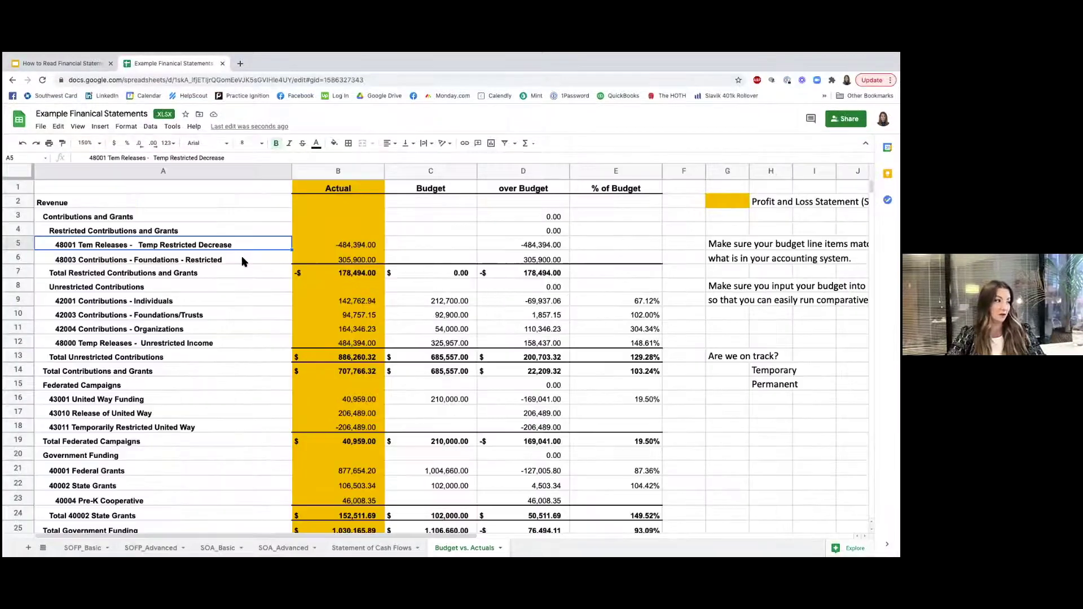
key(Right)
key(Right)
key(Right)
key(Right)
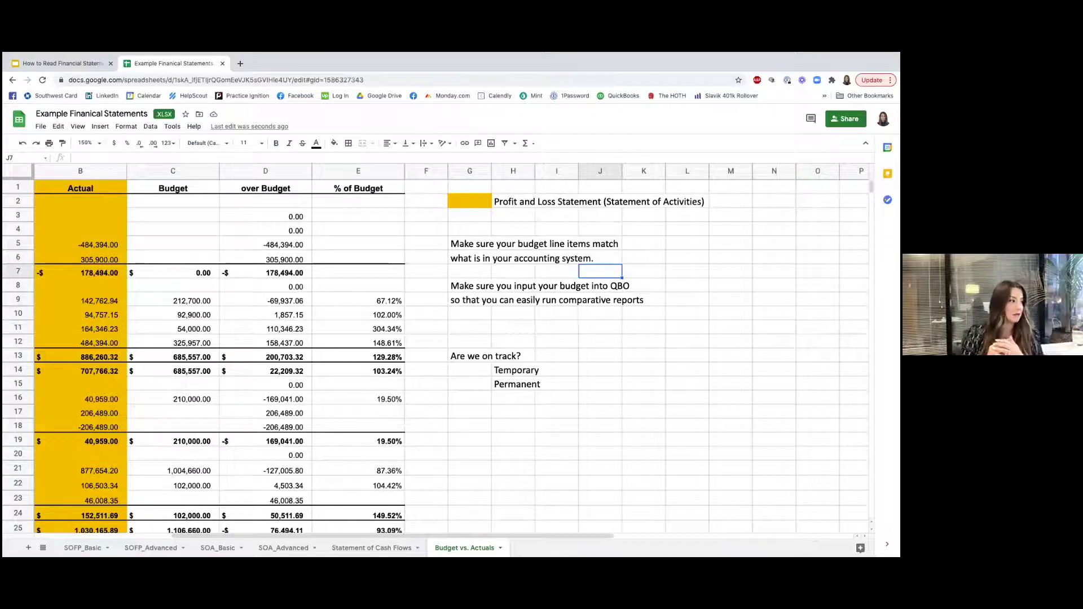
- Examine the supplemented tuition fees row under Program Revenue and compare it with the Actual and Budget column headings
click(312, 412)
scroll(310, 411, left, 5)
scroll(310, 410, down, 1)
scroll(309, 415, down, 5)
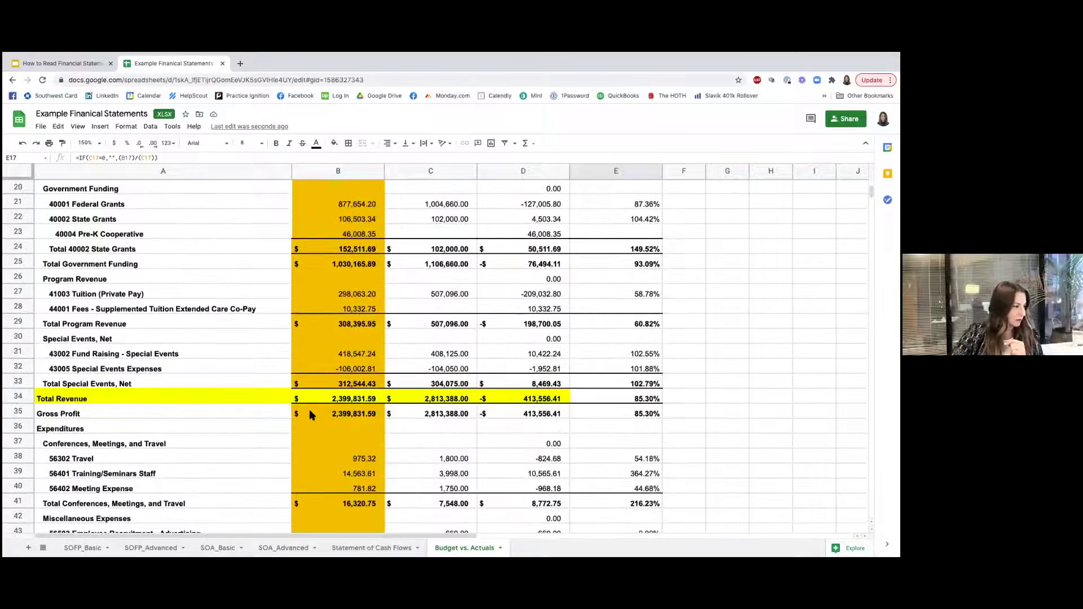
click(23, 308)
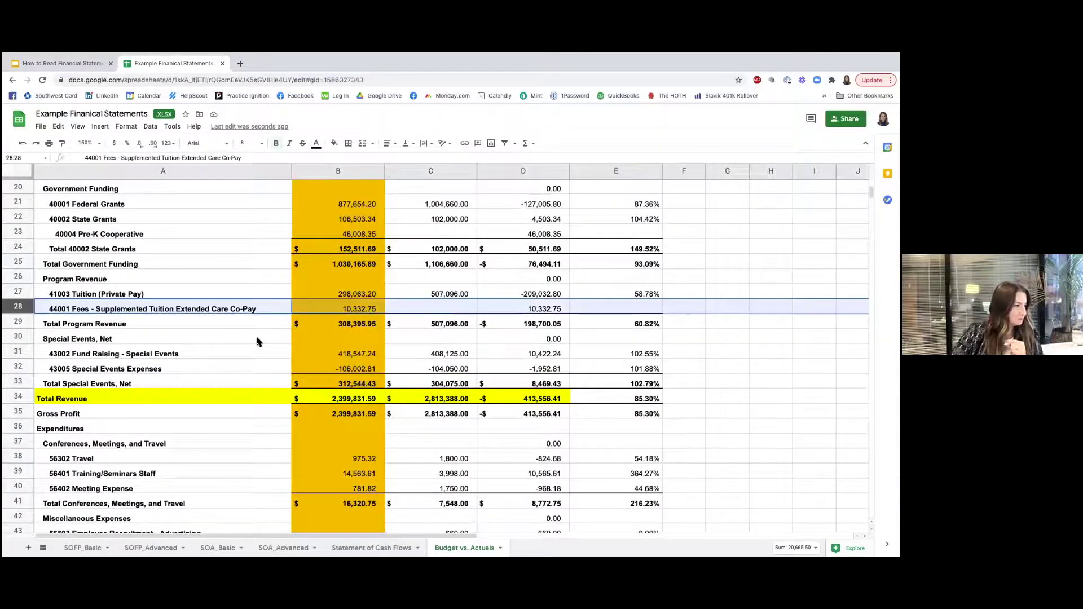
scroll(256, 338, up, 3)
scroll(254, 339, up, 3)
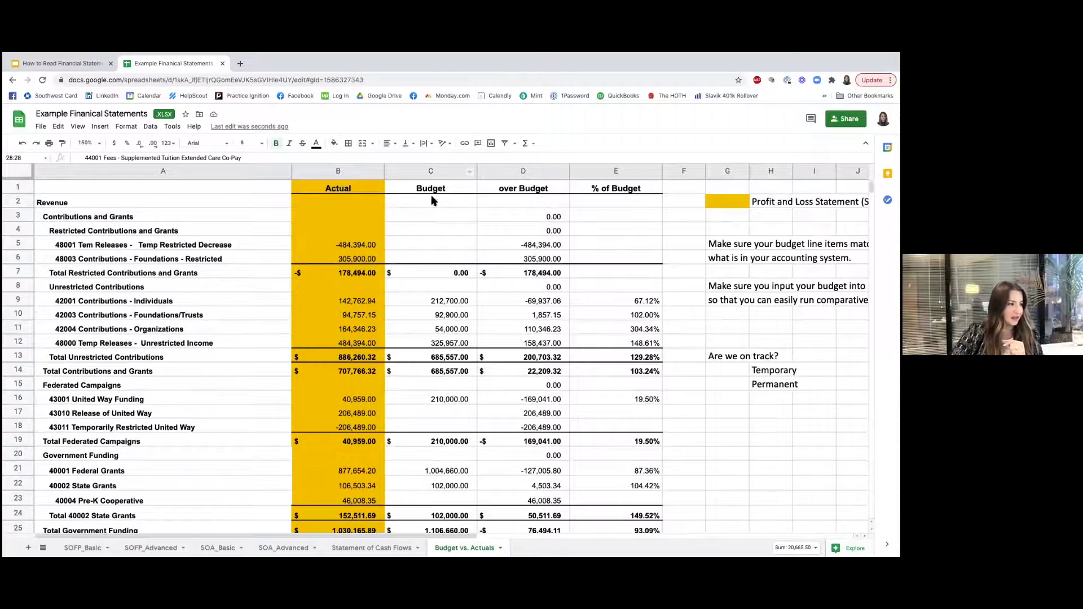
- Examine the Pre-K Cooperative row under Government Funding, comparing its actual and budget cells with the federal and state grants
scroll(424, 401, down, 4)
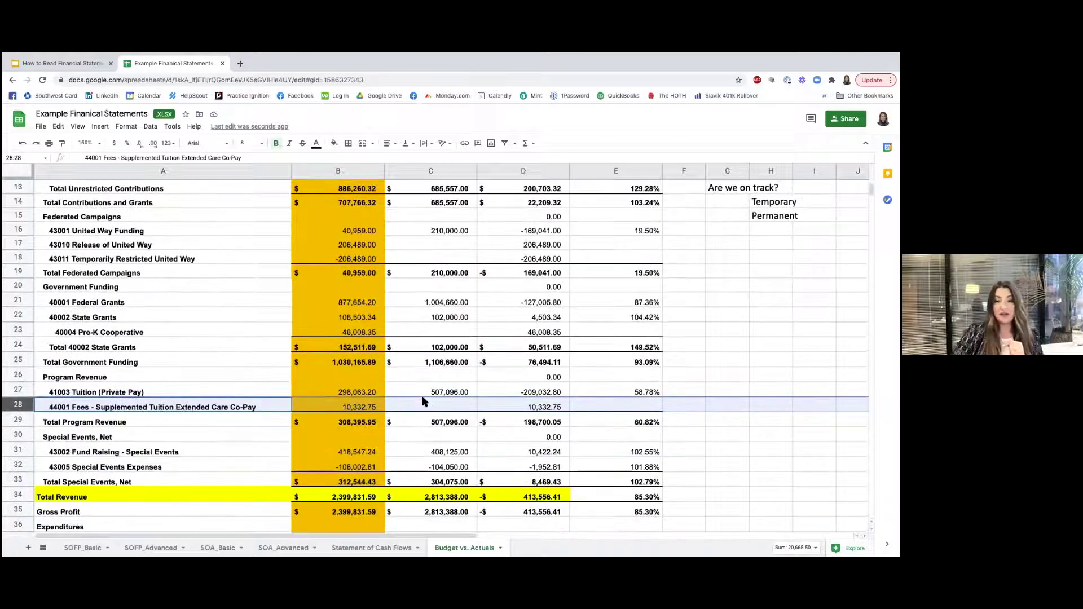
click(411, 359)
click(26, 330)
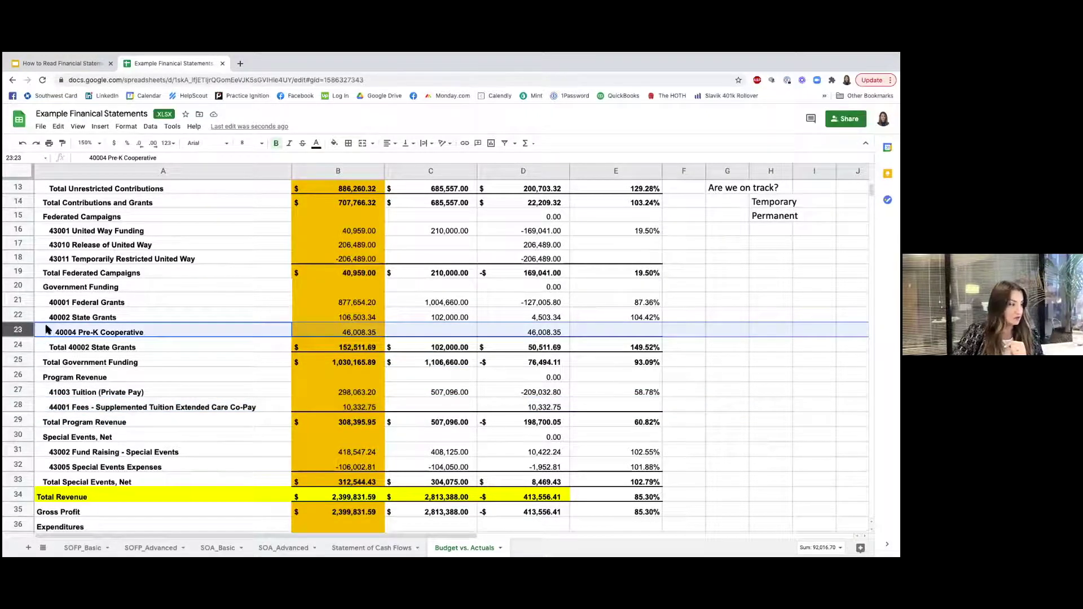
drag(445, 301, 350, 317)
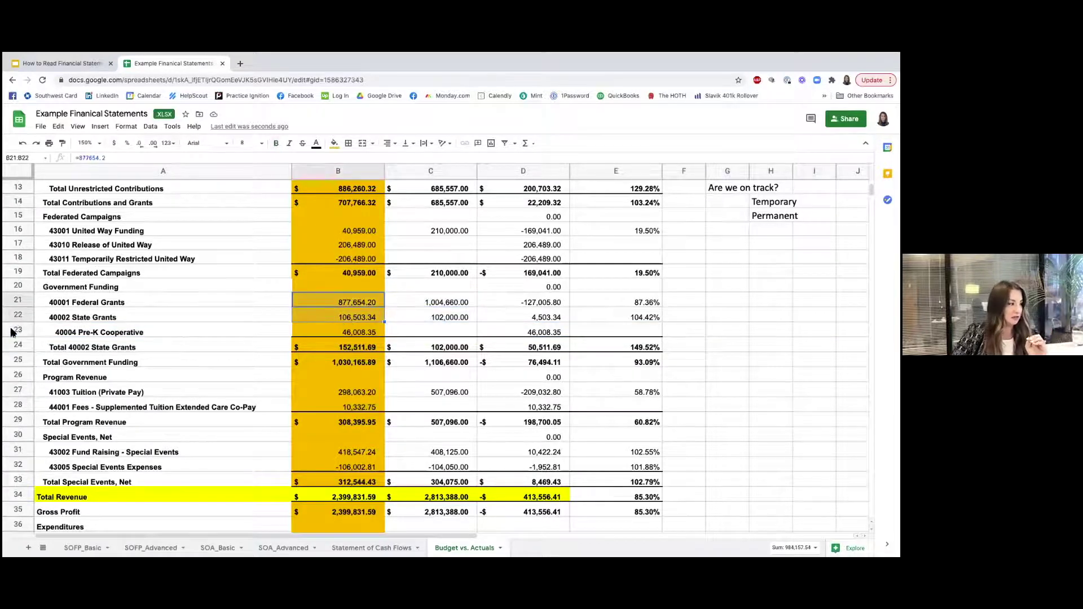
click(355, 332)
click(443, 333)
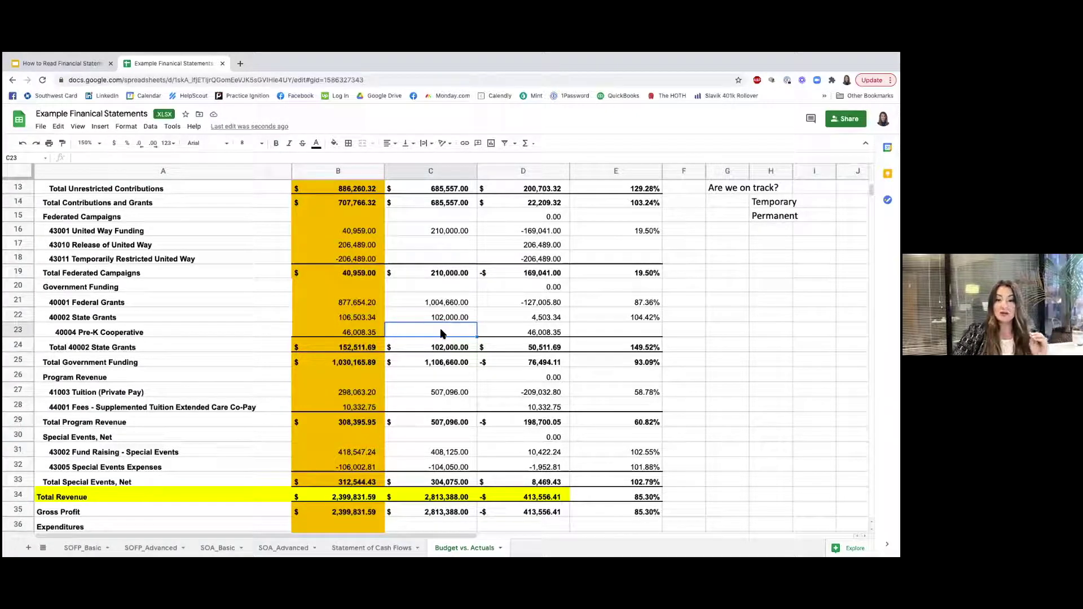
- Examine the Miscellaneous and Employee Relations rows under Miscellaneous Expenses across their actual and budget amounts
scroll(440, 332, down, 8)
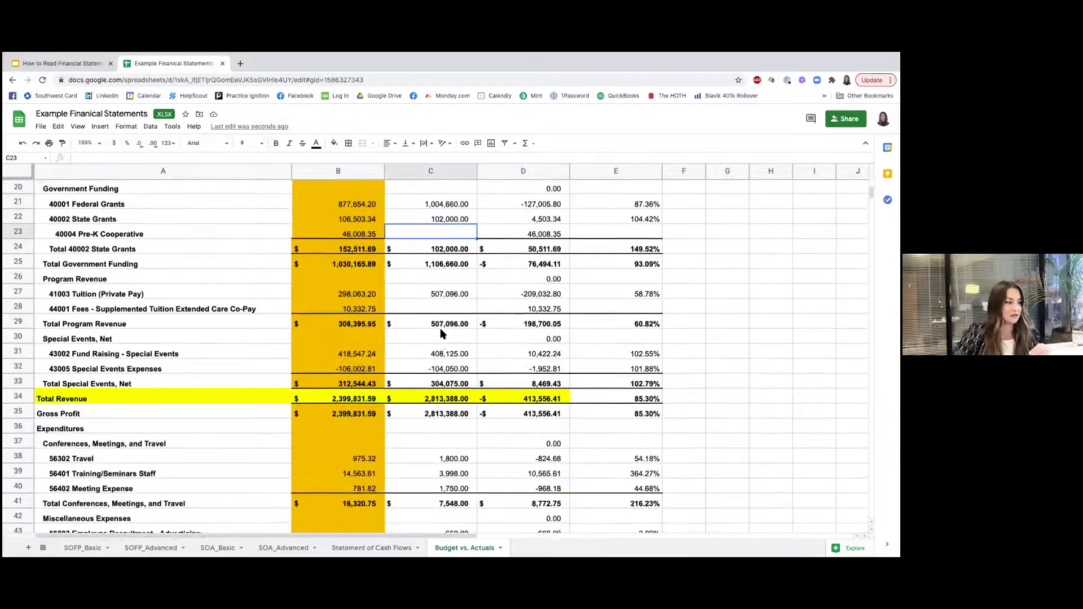
drag(74, 307, 562, 309)
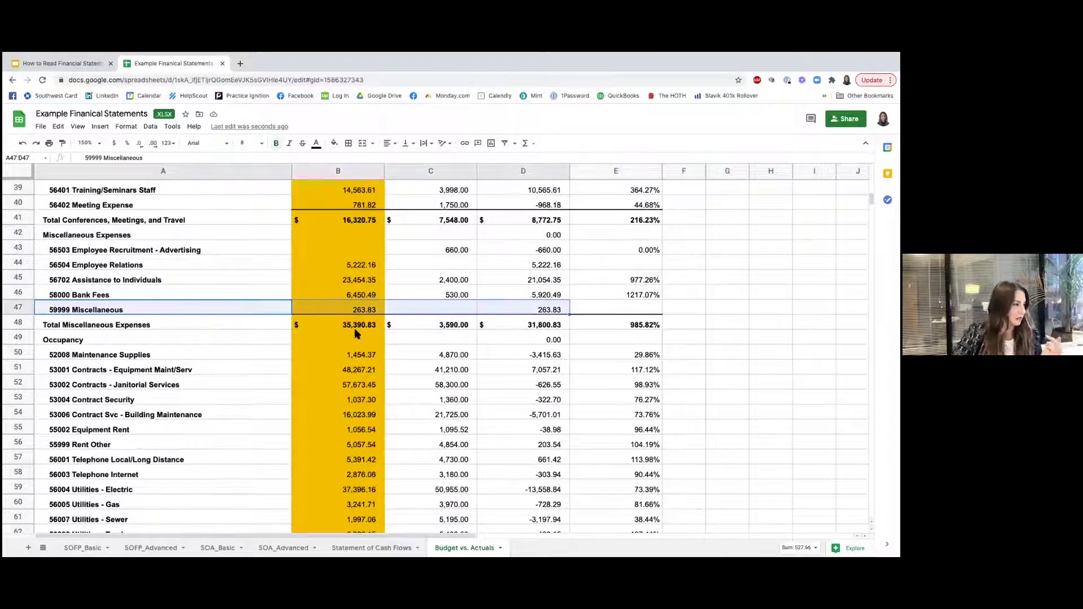
scroll(355, 333, down, 1)
drag(138, 248, 449, 250)
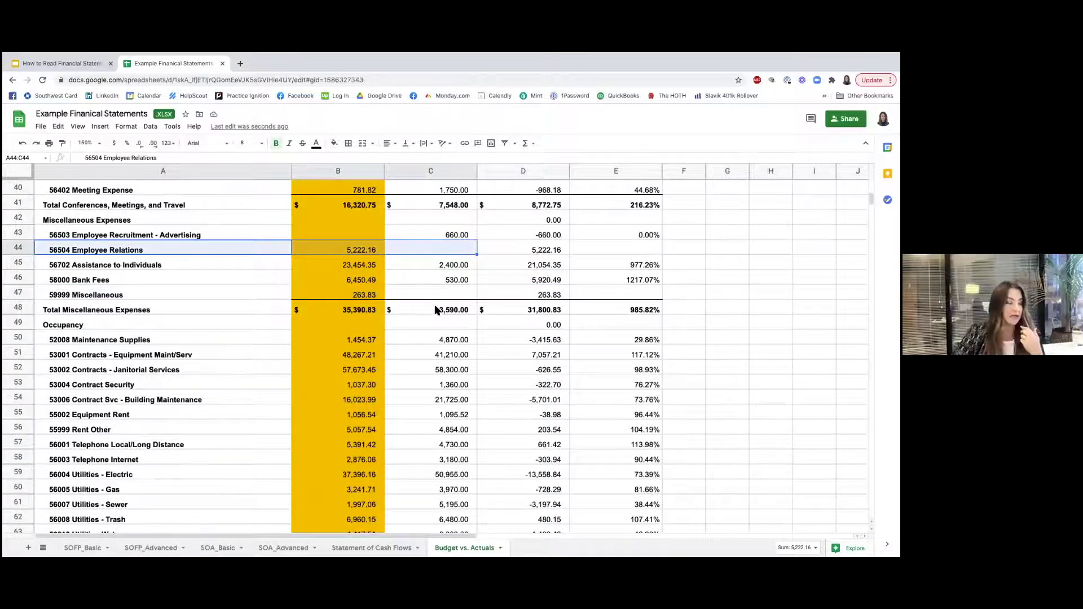
- Review the budgeting notes, including the "Are we on track?" question, and check the budget amount for United Way Funding
scroll(430, 308, up, 10)
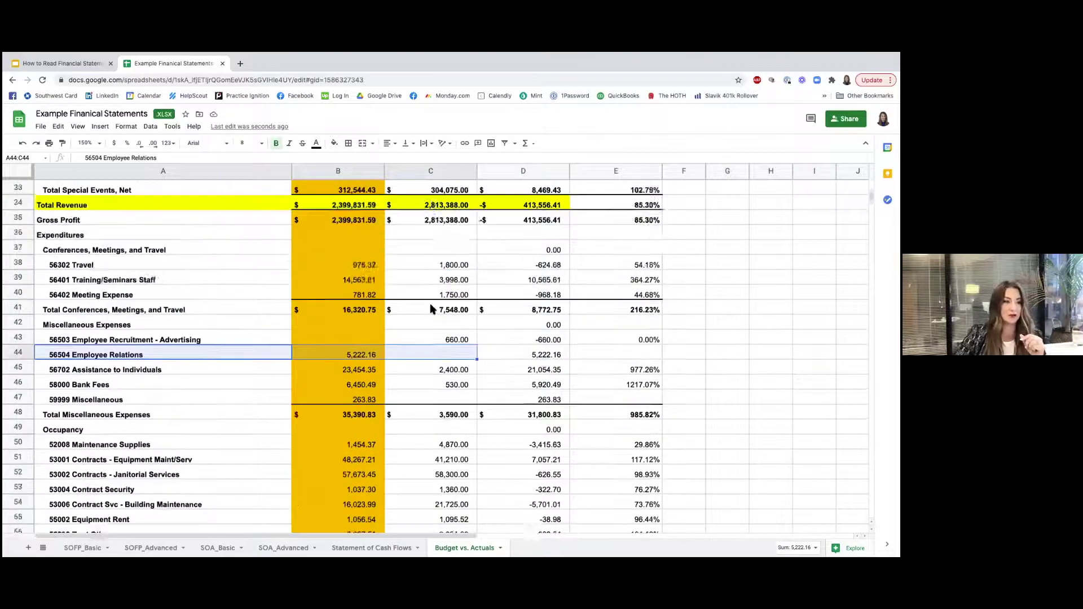
scroll(430, 308, up, 1)
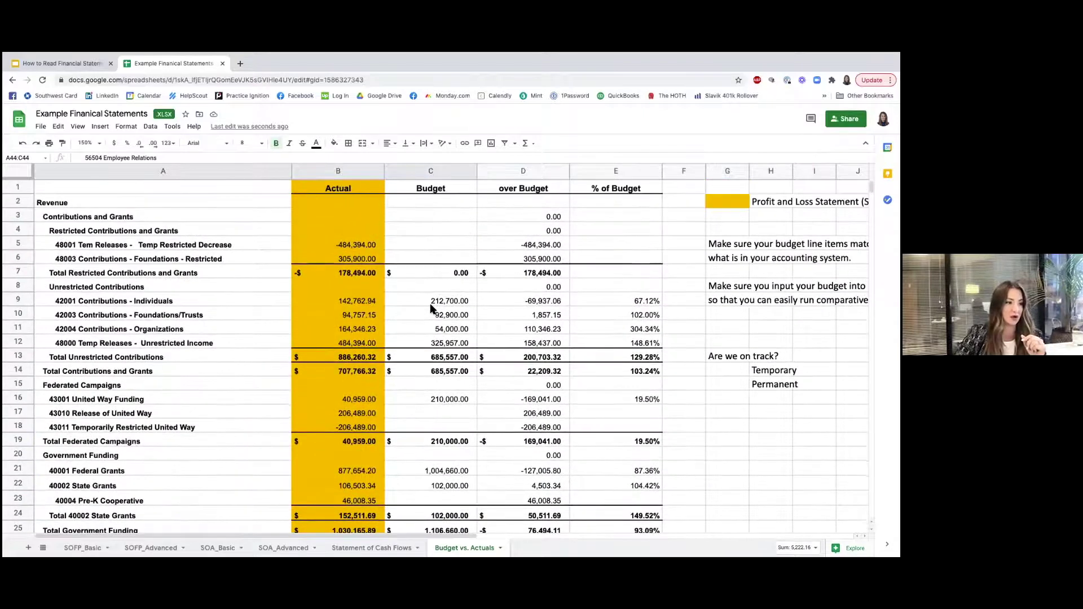
scroll(430, 308, right, 5)
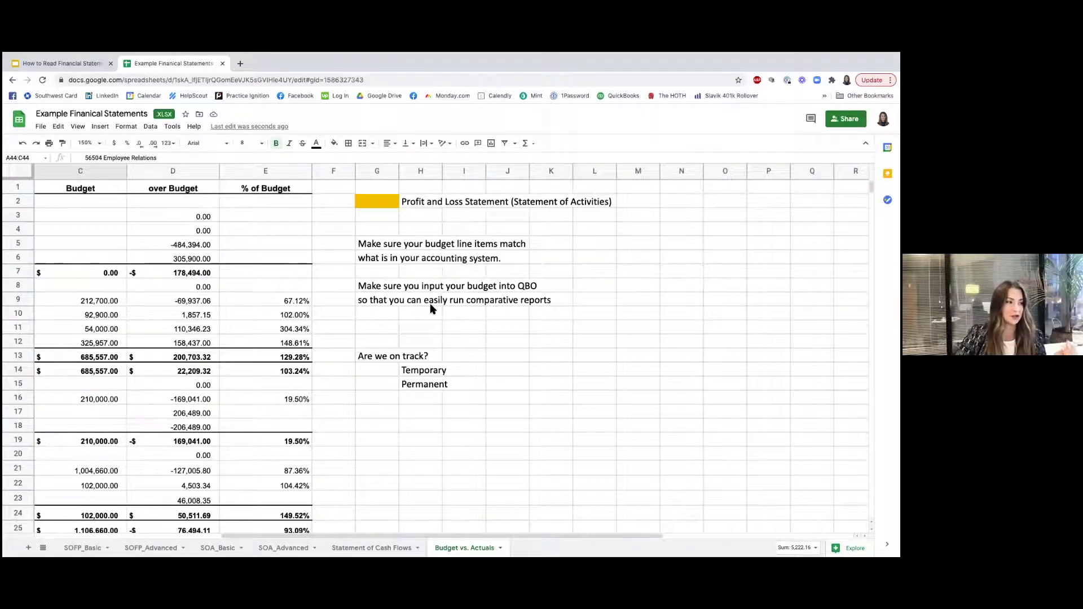
scroll(430, 308, left, 5)
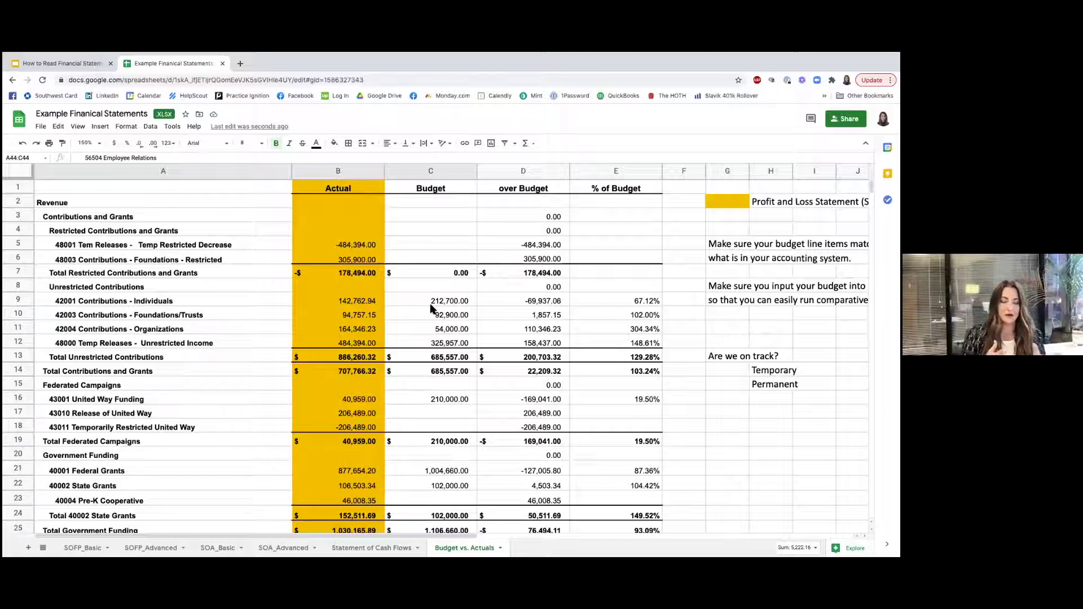
click(424, 401)
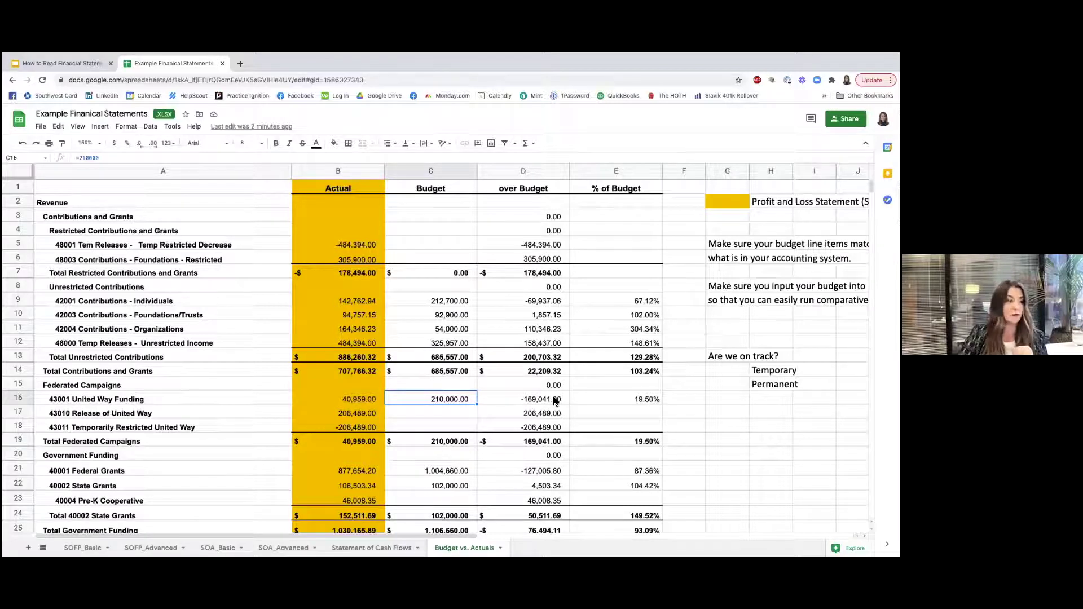
- Examine the Total Expenditures, Net Operating Revenue and Net Revenue rows, comparing budgeted with actual net revenue
scroll(554, 401, down, 15)
scroll(554, 401, down, 10)
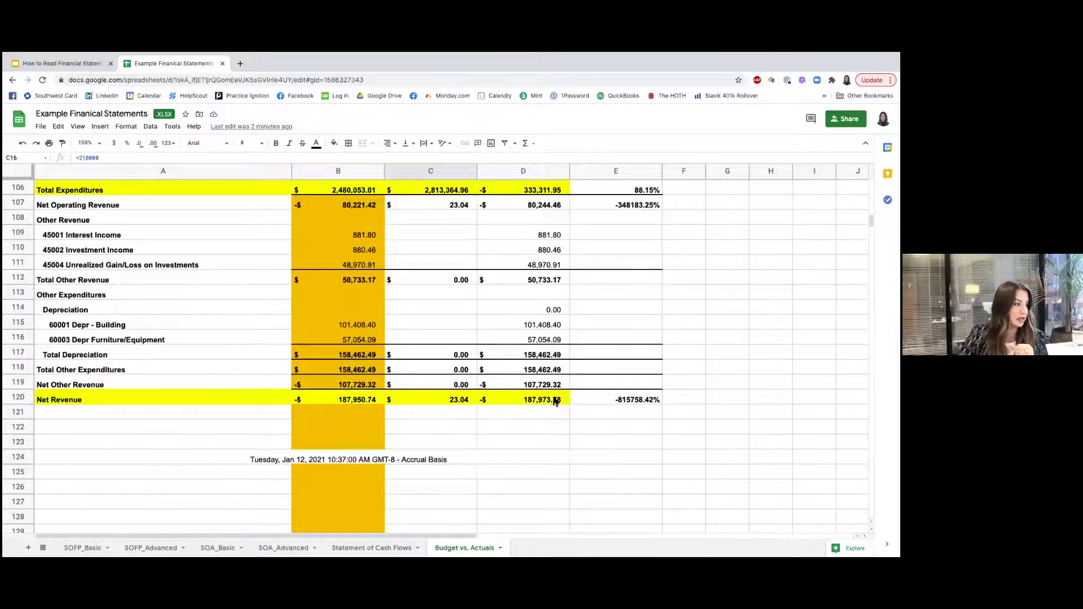
scroll(554, 401, up, 1)
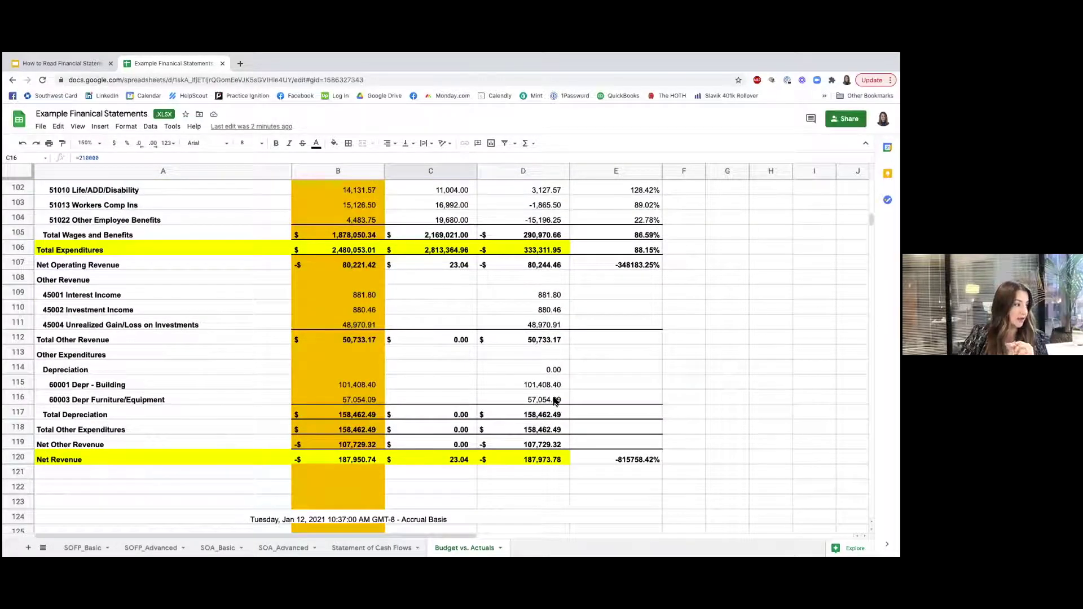
drag(66, 251, 541, 265)
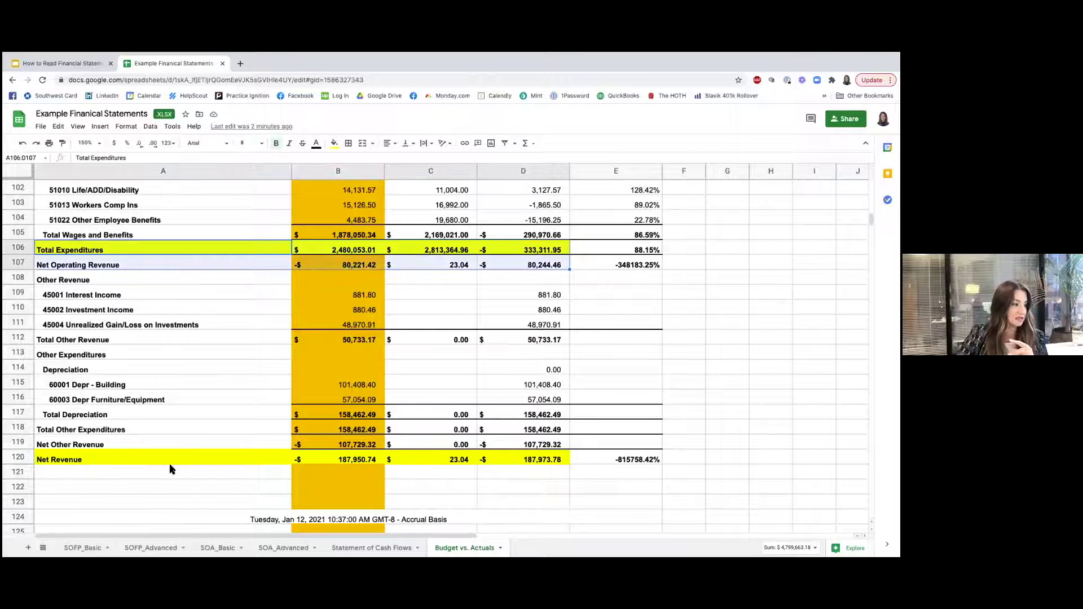
drag(96, 460, 677, 459)
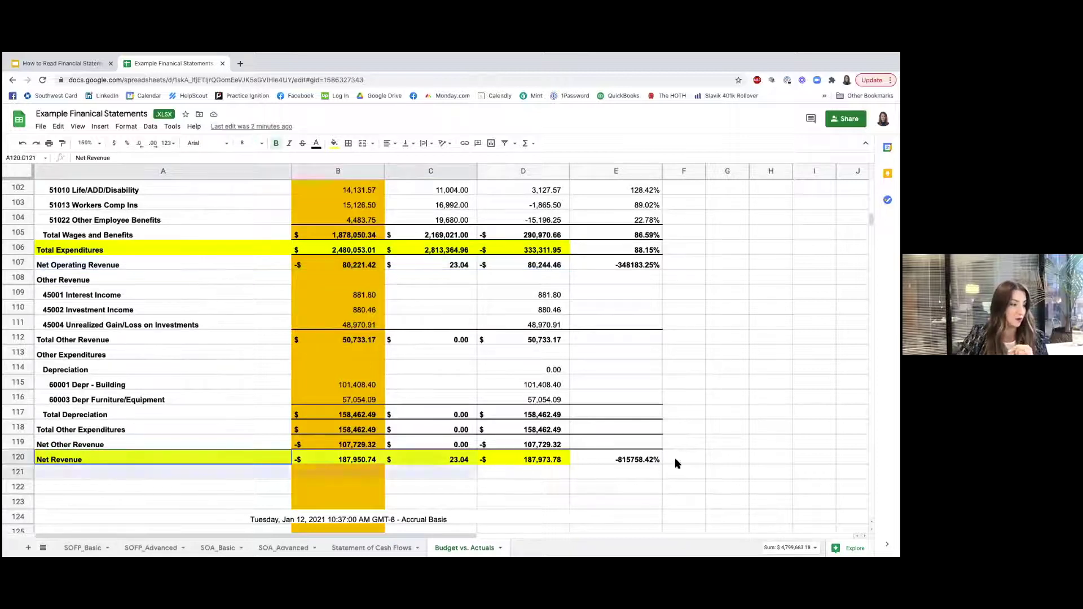
click(443, 461)
click(353, 466)
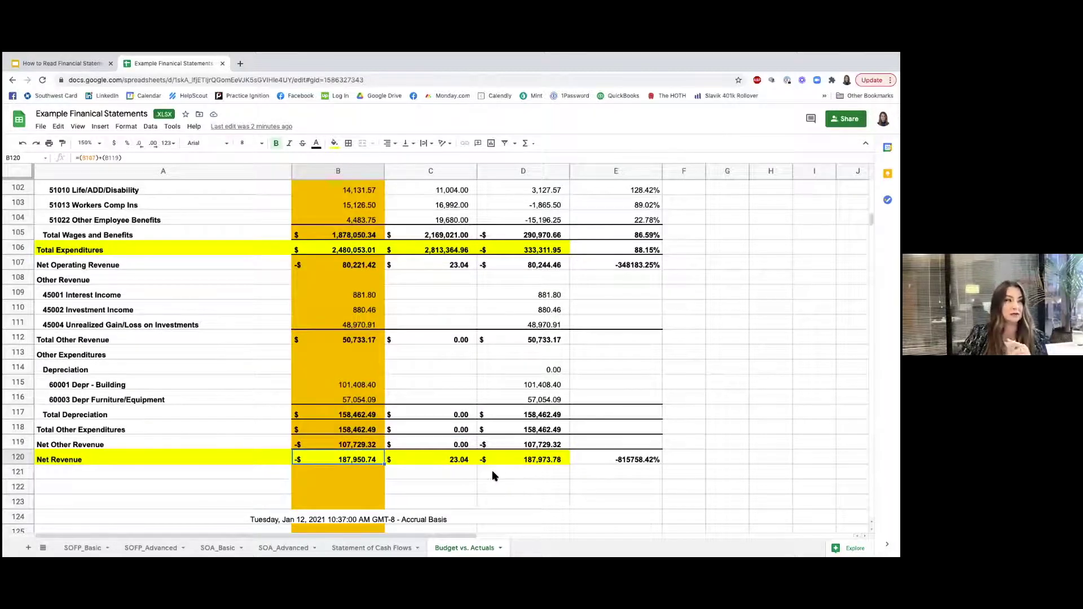
- Switch back to the presentation and advance to the Other Reports slide listing the additional suggested reports
click(62, 65)
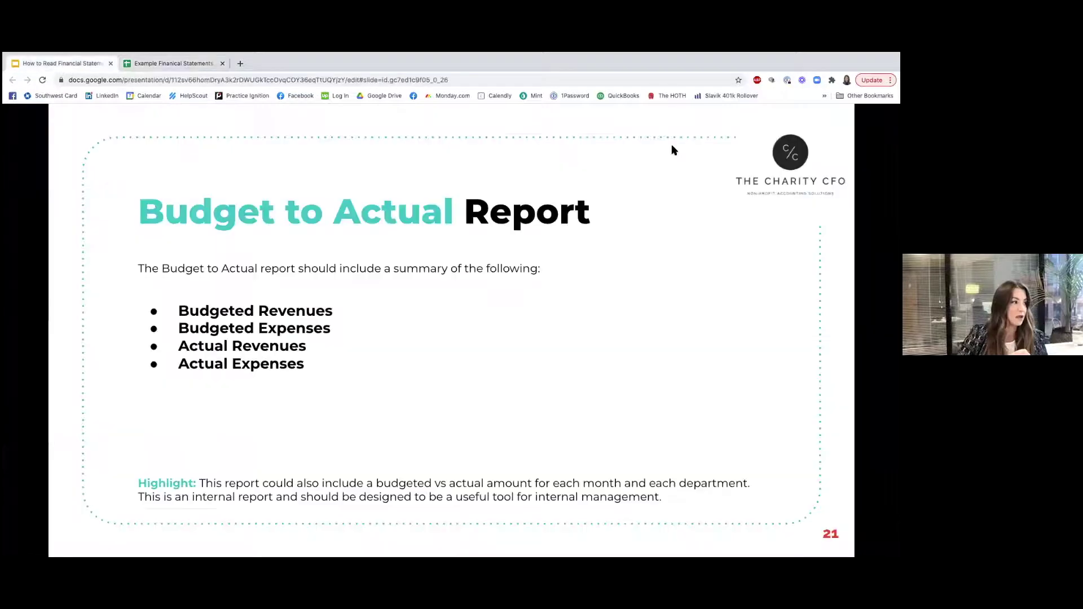
key(Right)
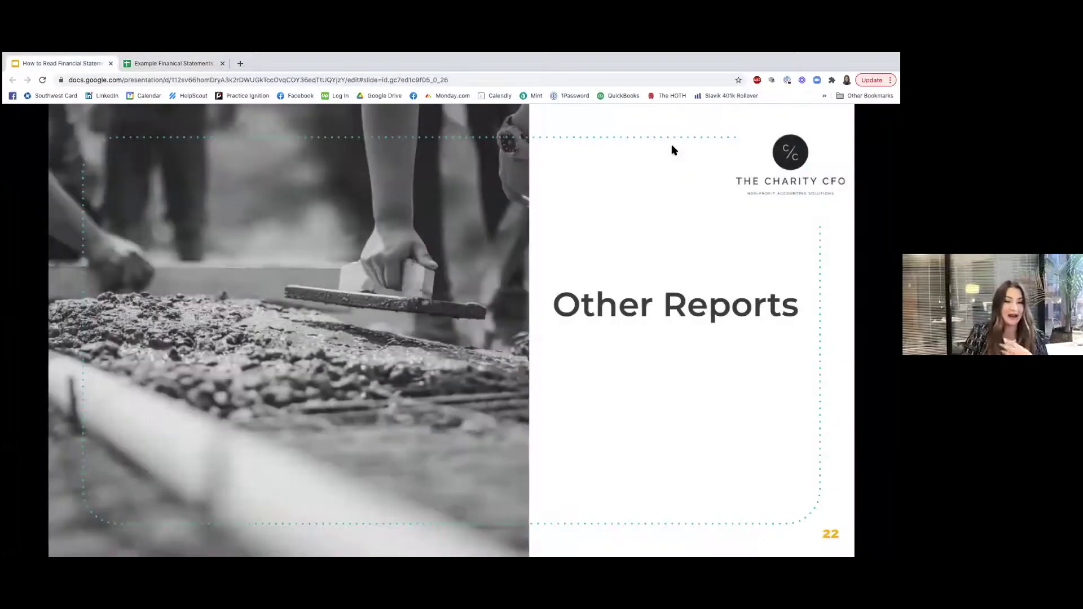
key(Right)
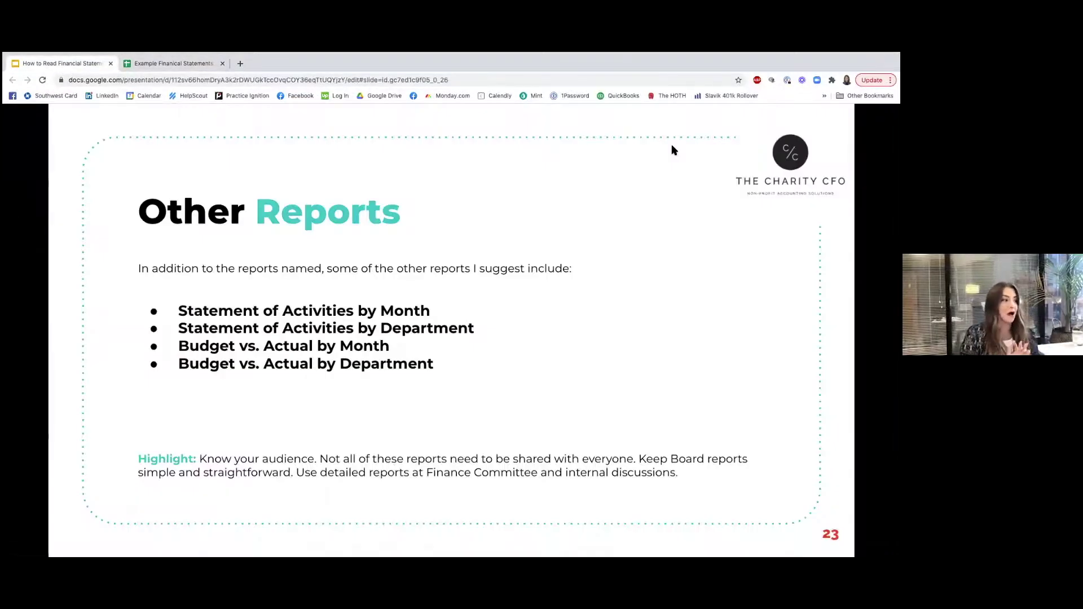